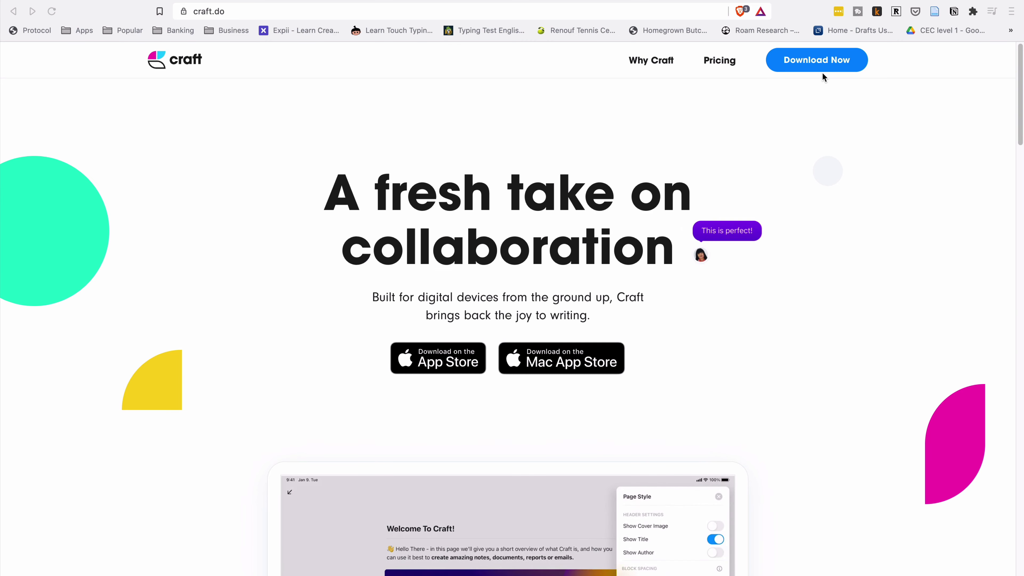
Scroll the craft.do home page past 'Simple, fast, native.' down to the Why Craft section.
{"action": "scroll", "coordinate": [774, 313], "scroll_direction": "down", "scroll_amount": 5}
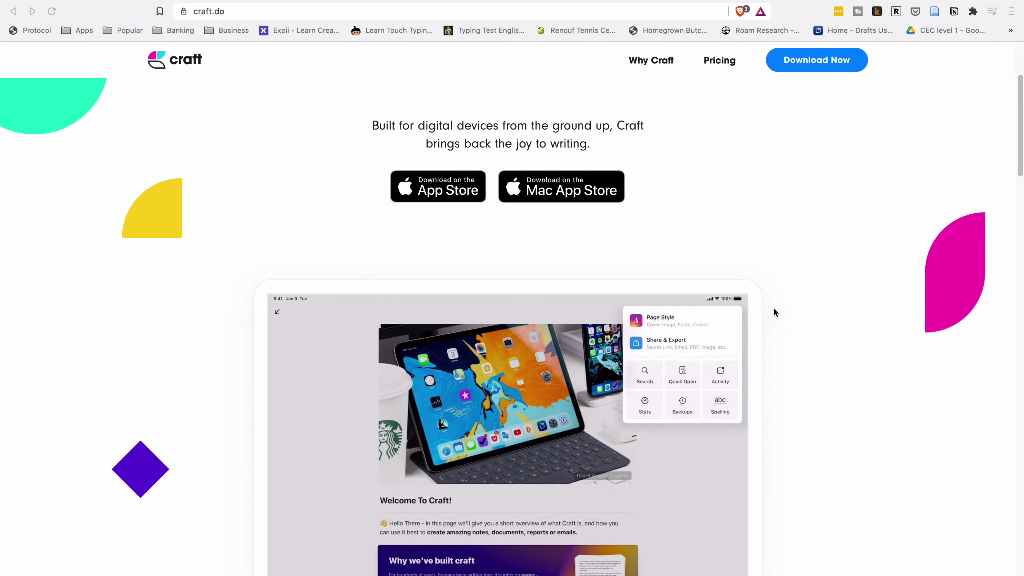
{"action": "scroll", "coordinate": [773, 312], "scroll_direction": "down", "scroll_amount": 7}
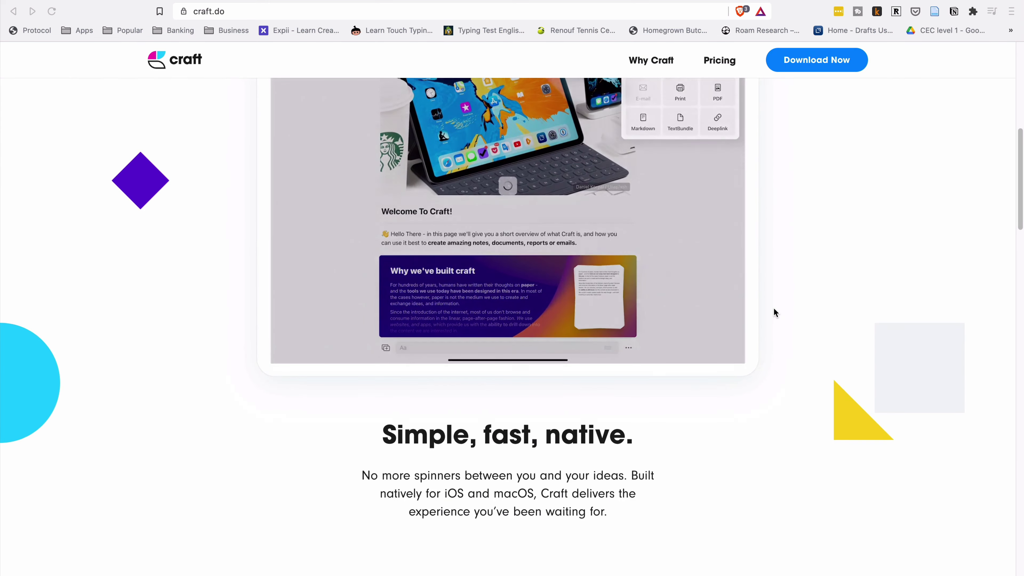
{"action": "scroll", "coordinate": [774, 310], "scroll_direction": "down", "scroll_amount": 11}
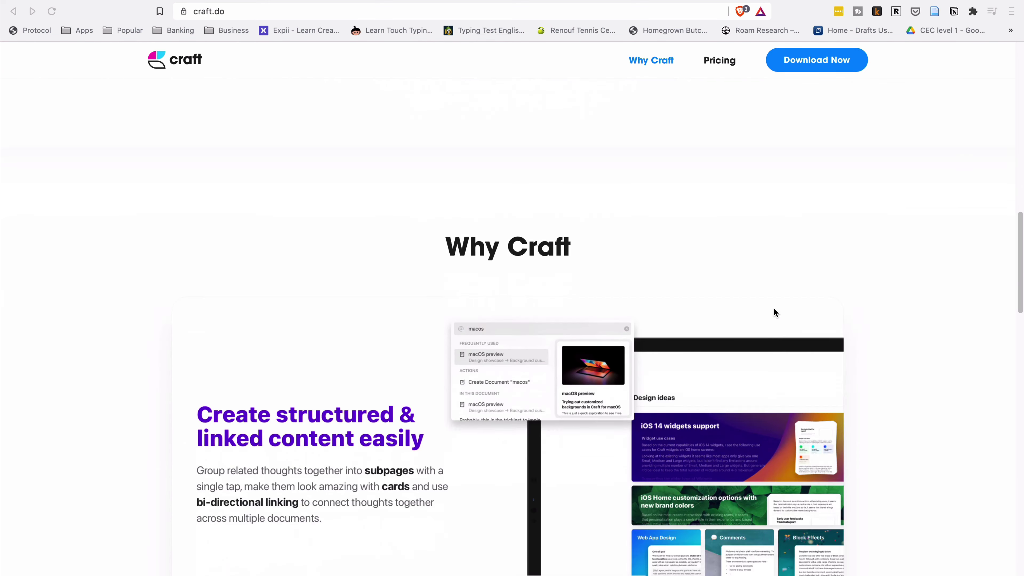
{"action": "scroll", "coordinate": [773, 312], "scroll_direction": "down", "scroll_amount": 3}
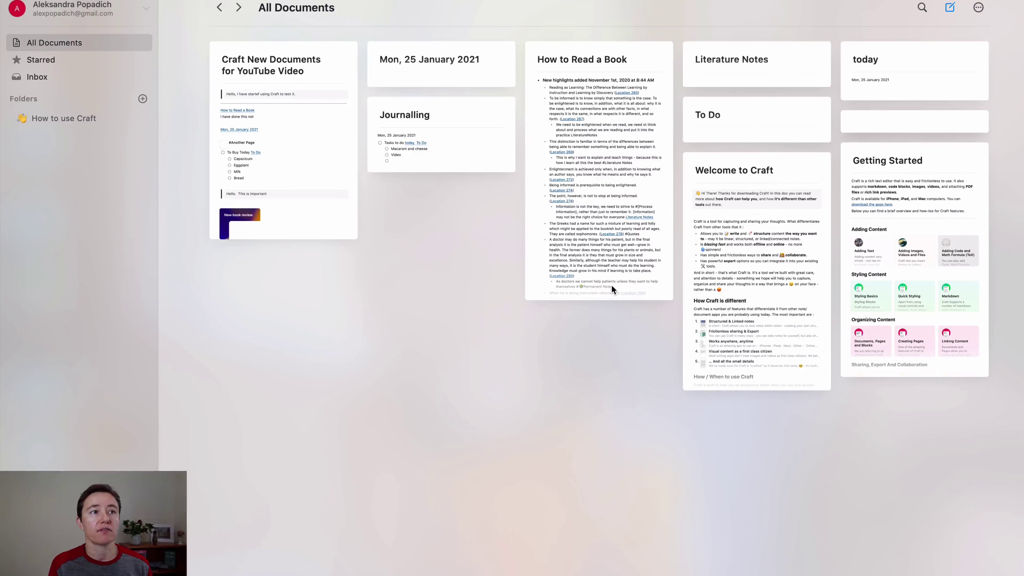
Open the 'How to Read a Book' card from All Documents.
{"action": "left_click", "coordinate": [636, 175]}
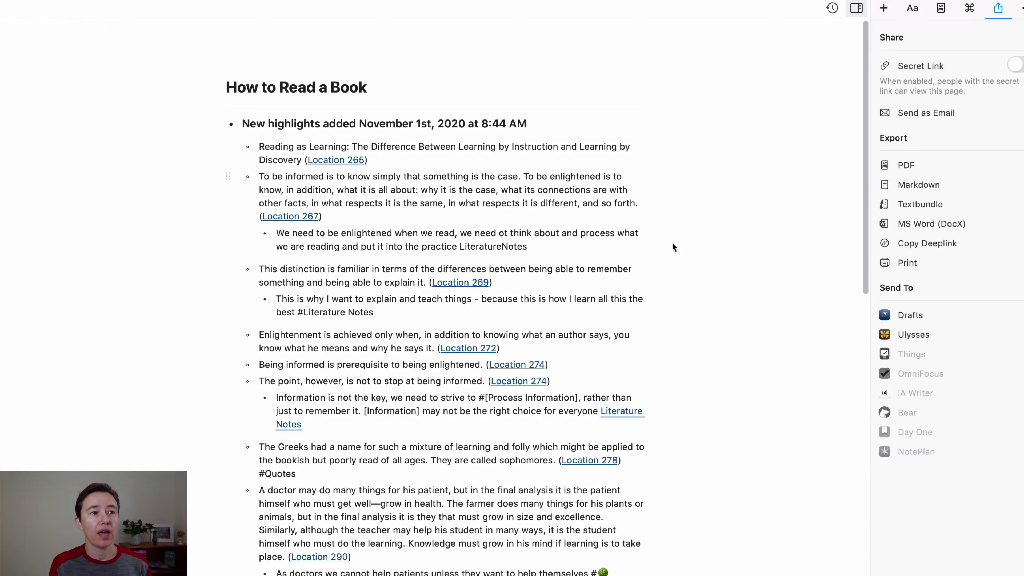
{"action": "mouse_move", "coordinate": [612, 416]}
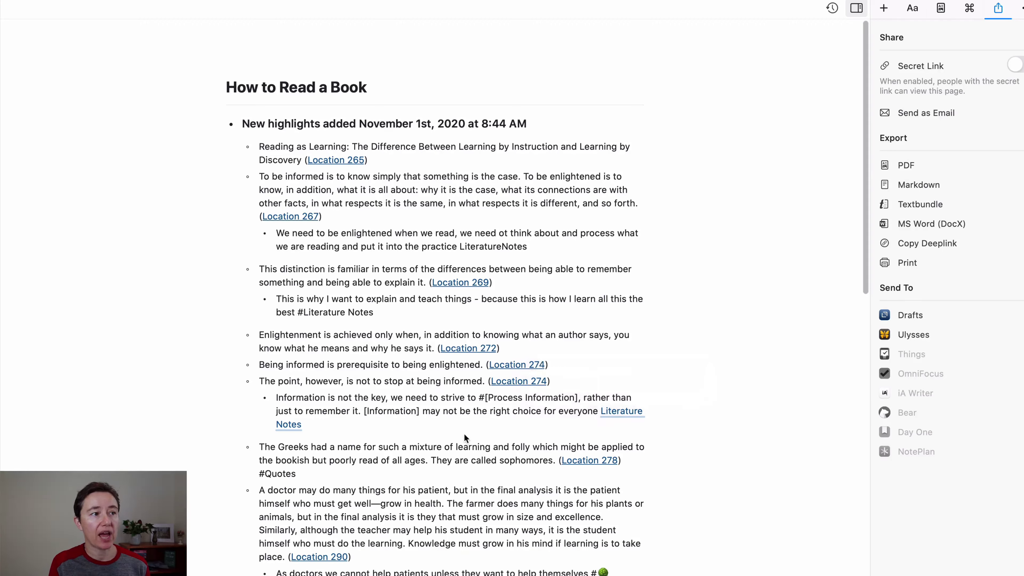
{"action": "left_click", "coordinate": [325, 415]}
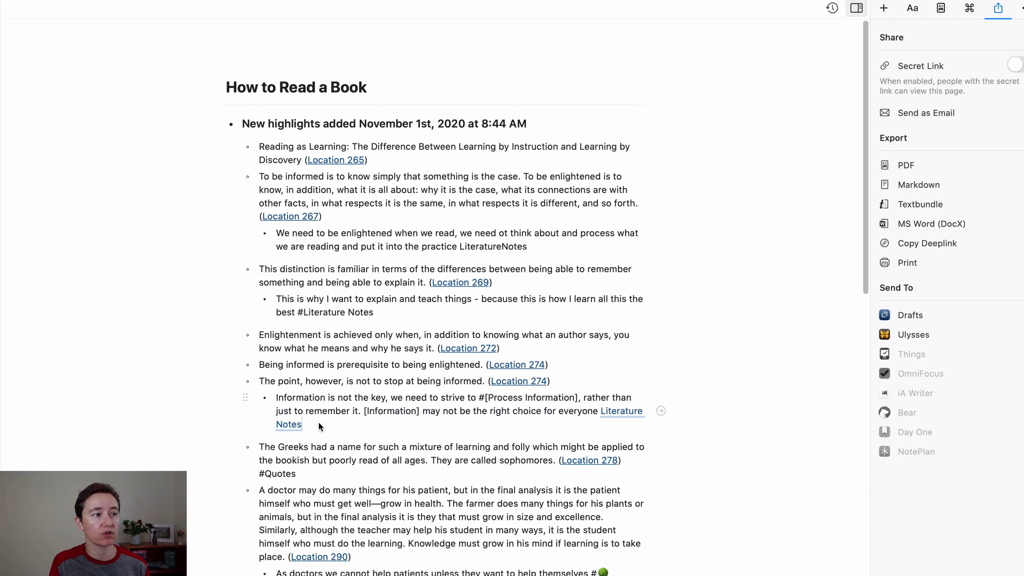
{"action": "left_click", "coordinate": [318, 423]}
{"action": "key", "text": "BackSpace"}
{"action": "key", "text": "BackSpace"}
{"action": "key", "text": "BackSpace"}
{"action": "key", "text": "BackSpace"}
{"action": "key", "text": "BackSpace"}
{"action": "key", "text": "BackSpace"}
{"action": "key", "text": "BackSpace"}
{"action": "key", "text": "BackSpace"}
{"action": "key", "text": "BackSpace"}
{"action": "key", "text": "BackSpace"}
{"action": "key", "text": "BackSpace"}
{"action": "key", "text": "BackSpace"}
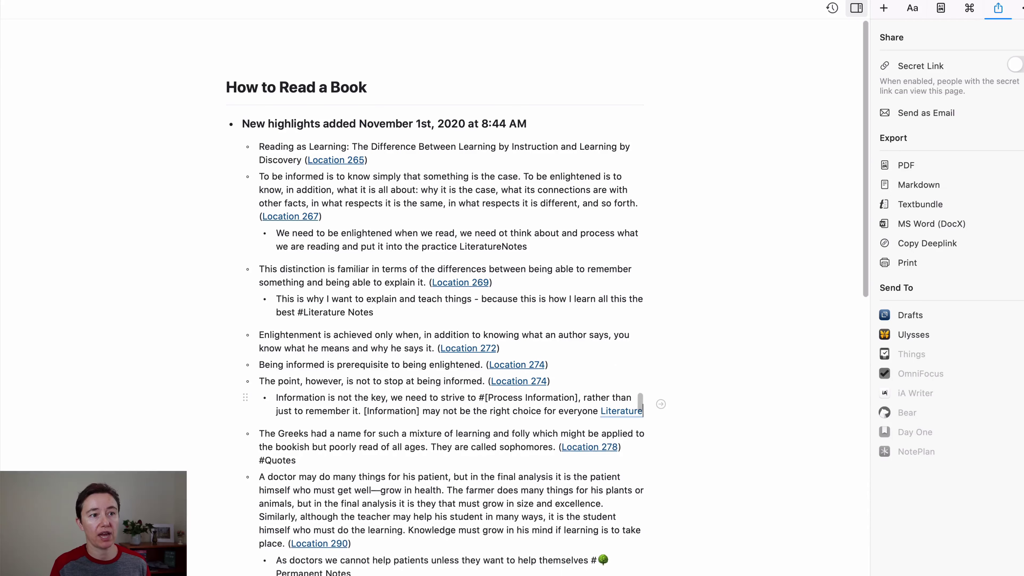
{"action": "key", "text": "BackSpace"}
{"action": "key", "text": "BackSpace"}
{"action": "key", "text": "BackSpace"}
{"action": "key", "text": "BackSpace"}
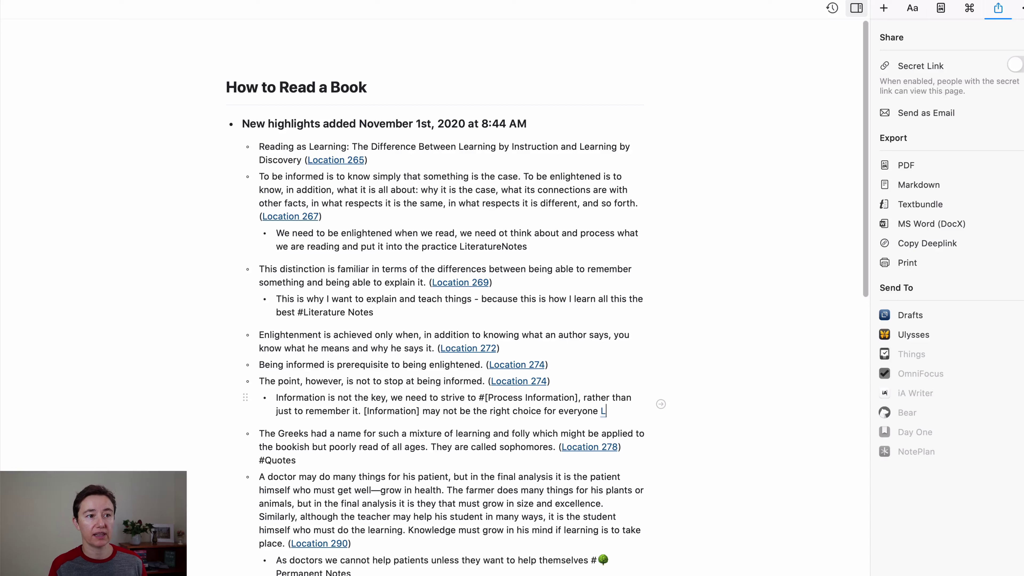
{"action": "type", "text": "@Lit"}
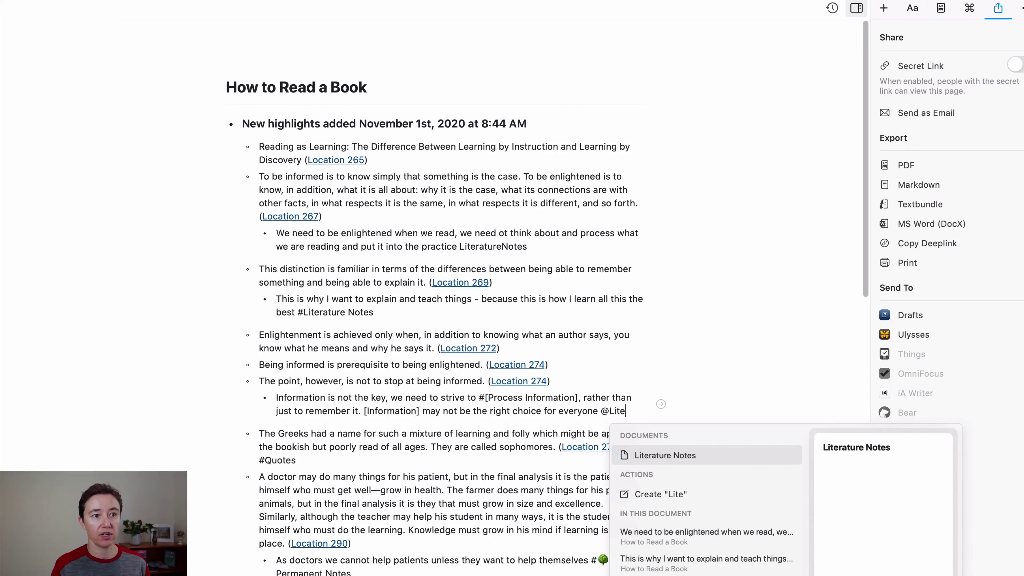
{"action": "type", "text": "e"}
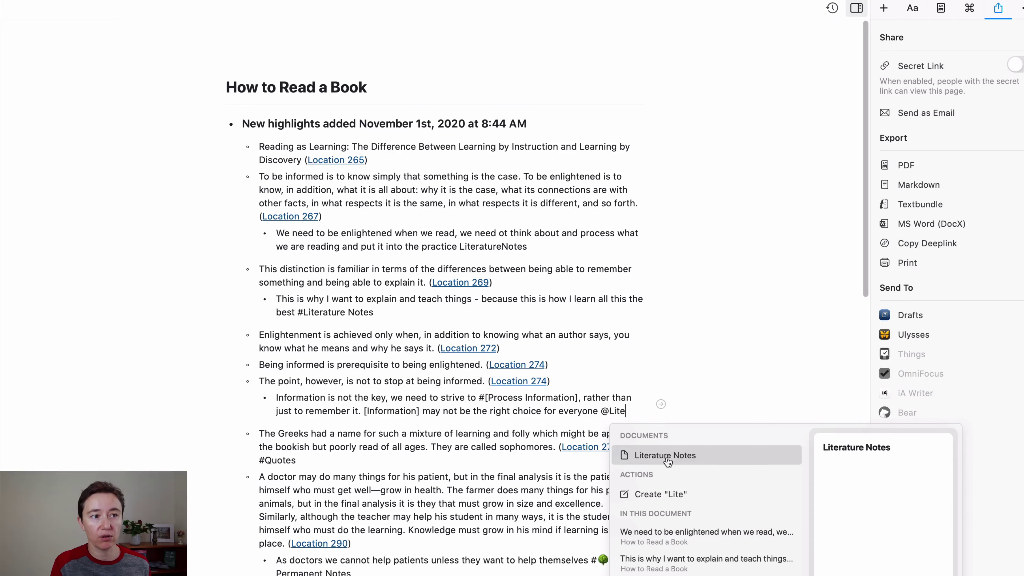
{"action": "left_click", "coordinate": [670, 460]}
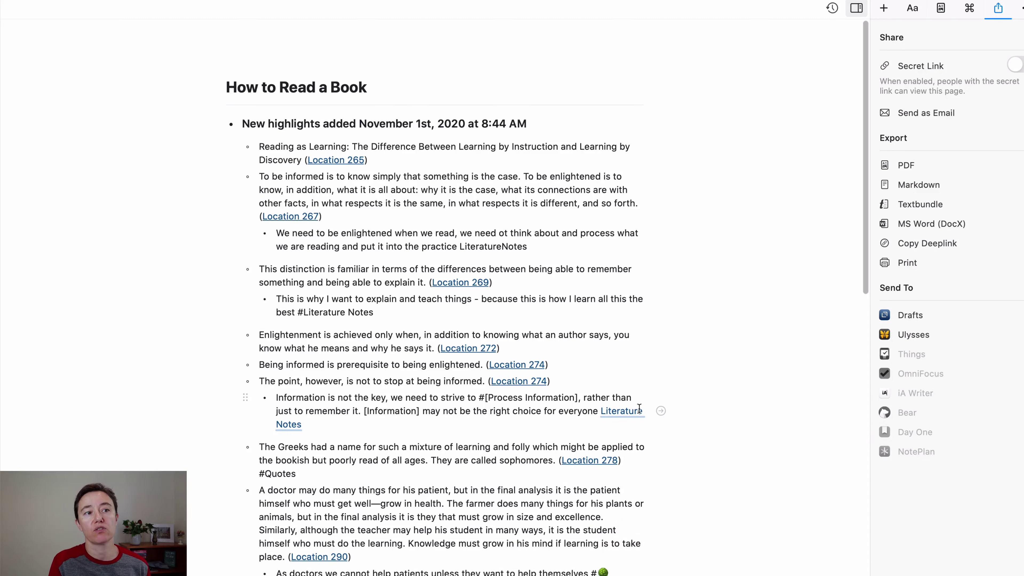
{"action": "scroll", "coordinate": [609, 367], "scroll_direction": "down", "scroll_amount": 4}
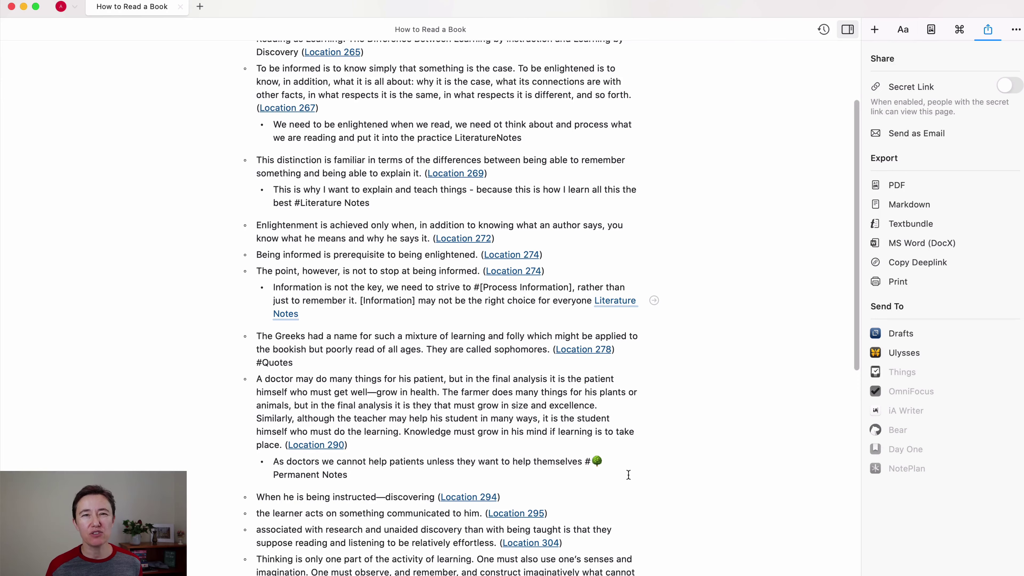
{"action": "scroll", "coordinate": [527, 523], "scroll_direction": "down", "scroll_amount": 8}
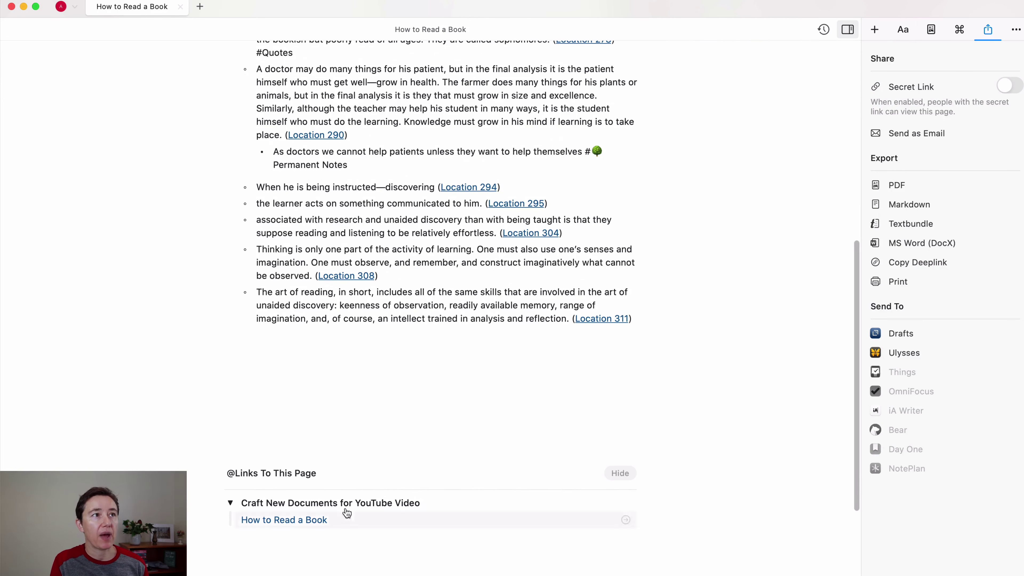
{"action": "scroll", "coordinate": [352, 432], "scroll_direction": "up", "scroll_amount": 1}
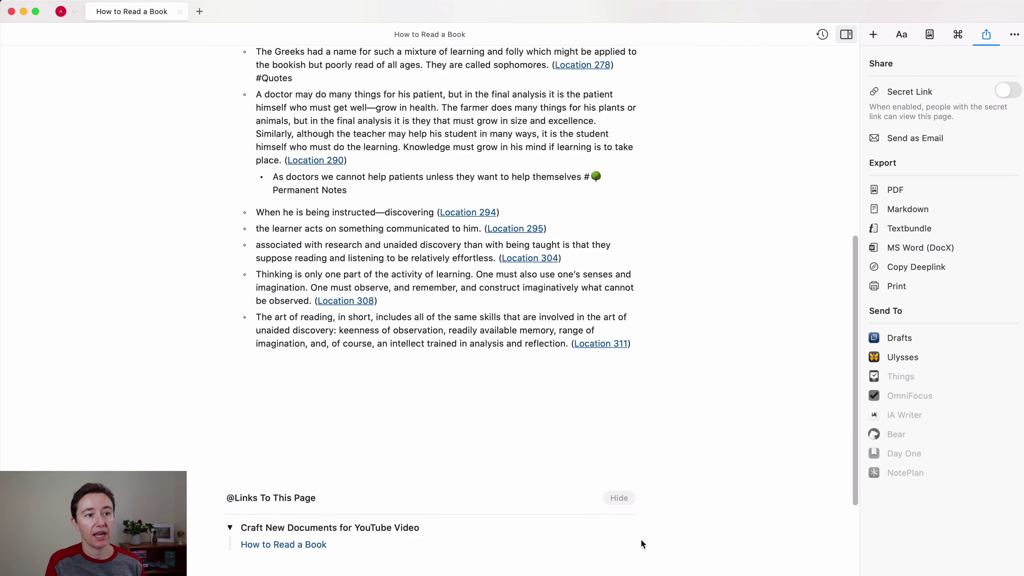
{"action": "mouse_move", "coordinate": [626, 528]}
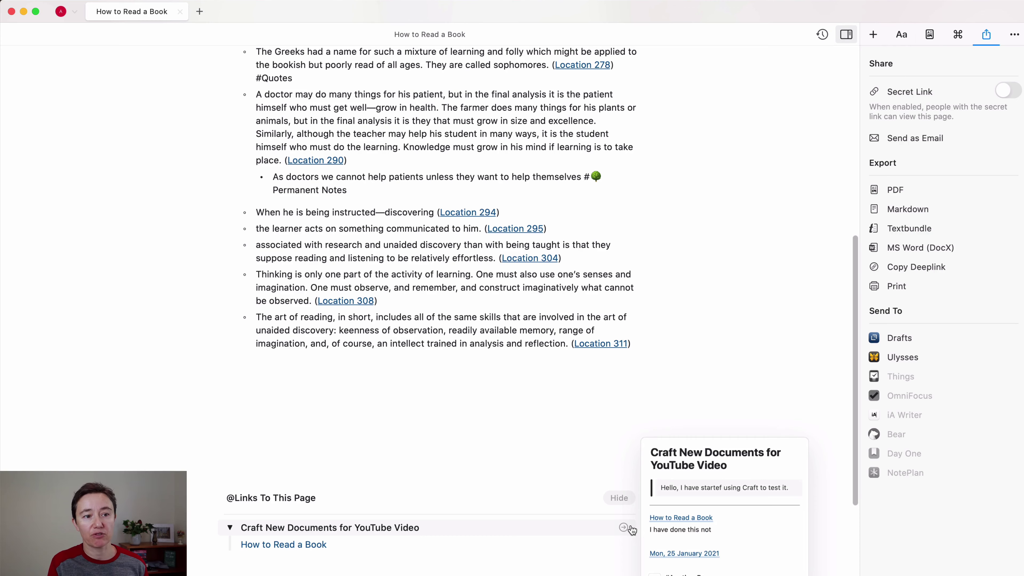
Open Craft New Documents for YouTube Video and insert 'hello how are you today?' above the quote.
{"action": "left_click", "coordinate": [624, 528]}
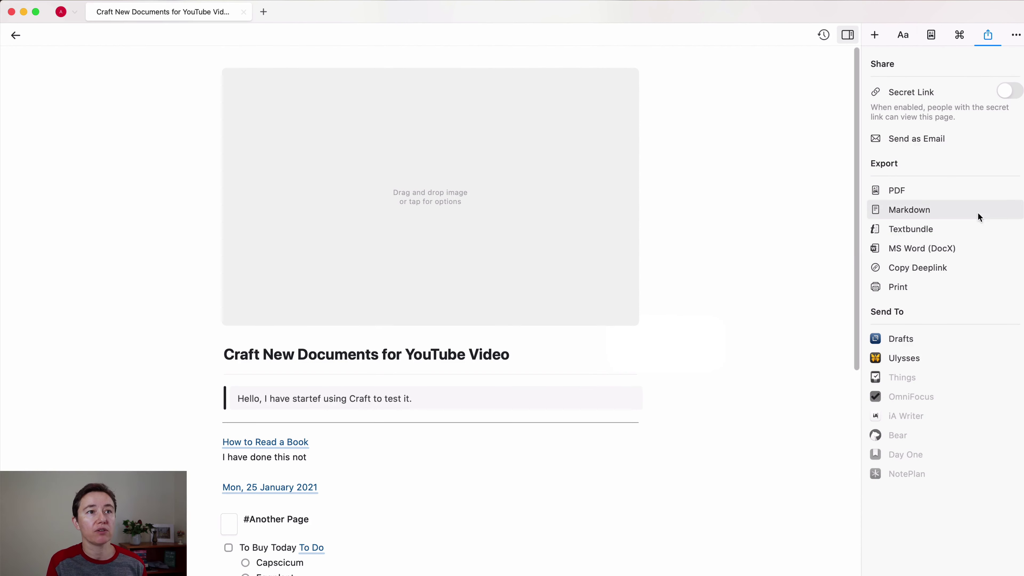
{"action": "left_click", "coordinate": [874, 34]}
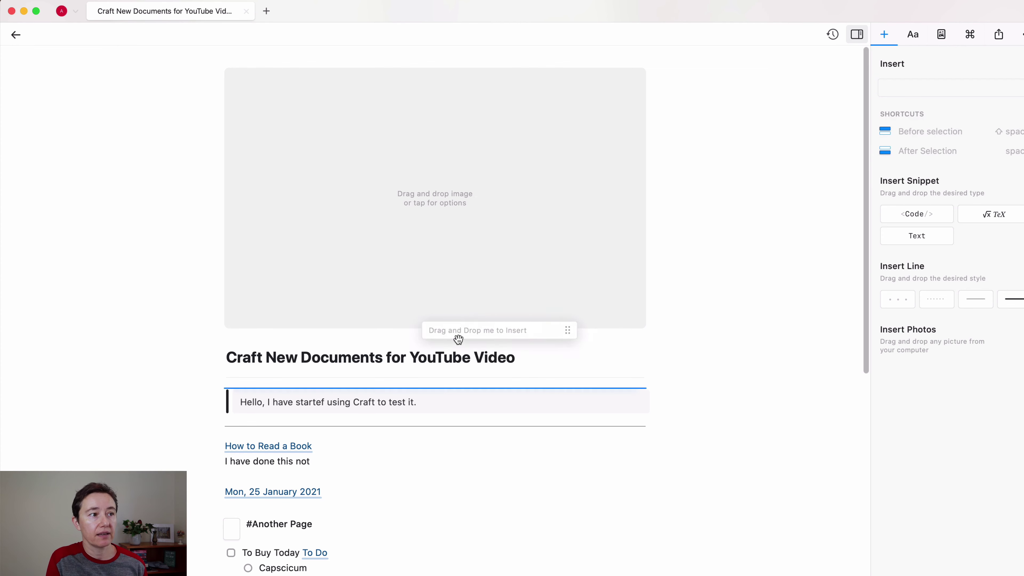
{"action": "left_click_drag", "start_coordinate": [459, 339], "coordinate": [453, 389]}
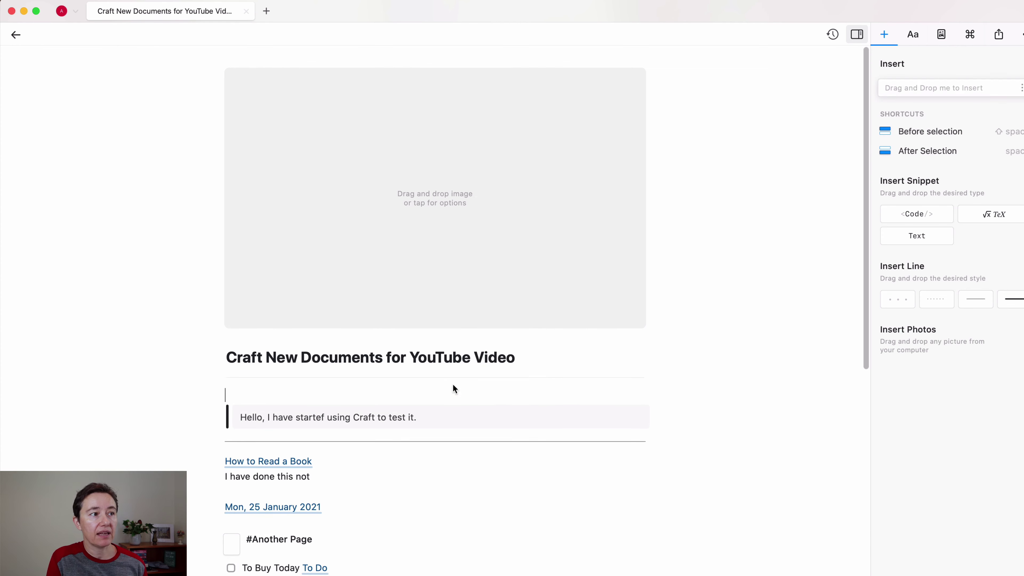
{"action": "key", "text": "Return"}
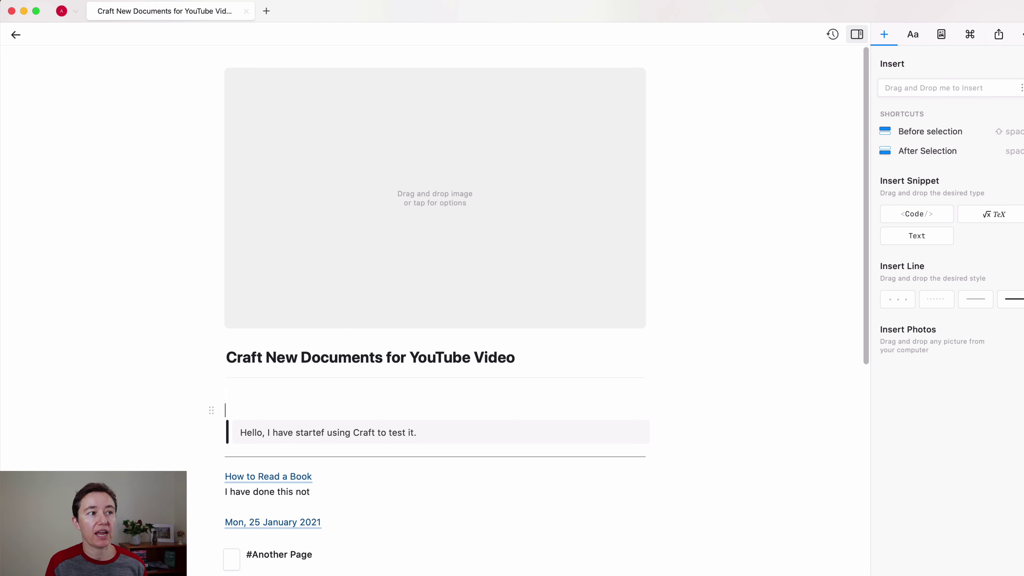
{"action": "key", "text": "BackSpace"}
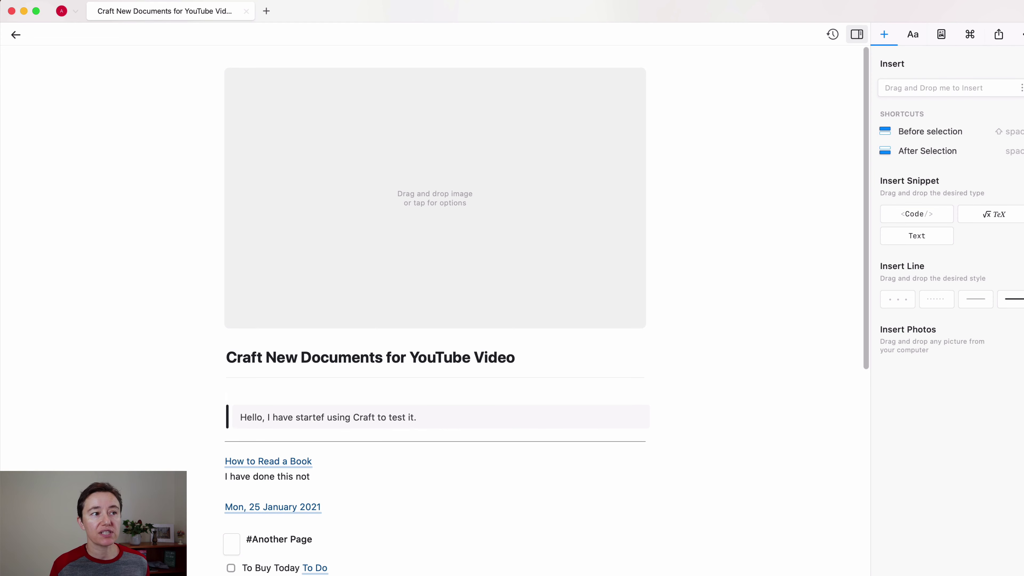
{"action": "type", "text": "hello"}
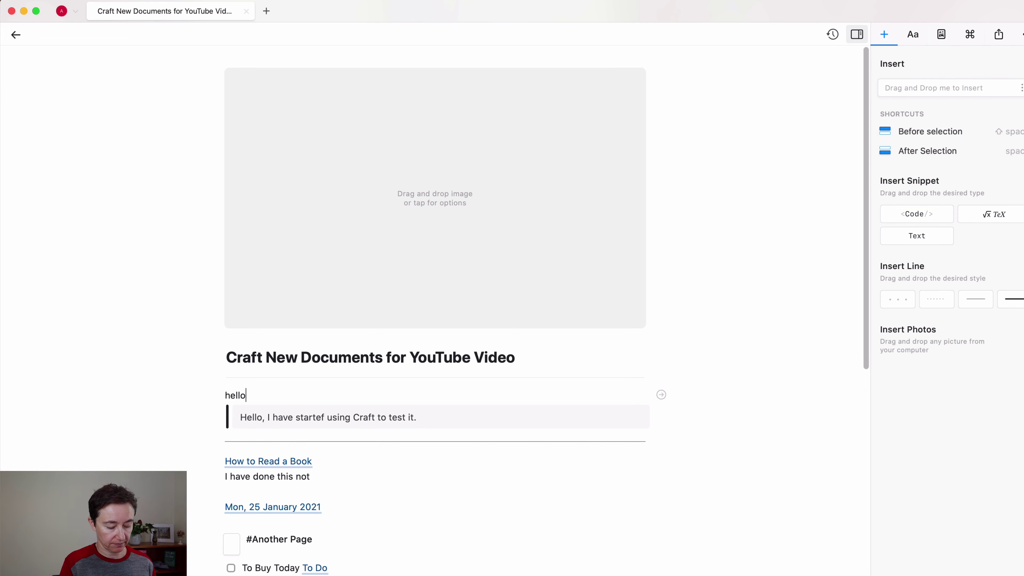
{"action": "type", "text": " how are you"}
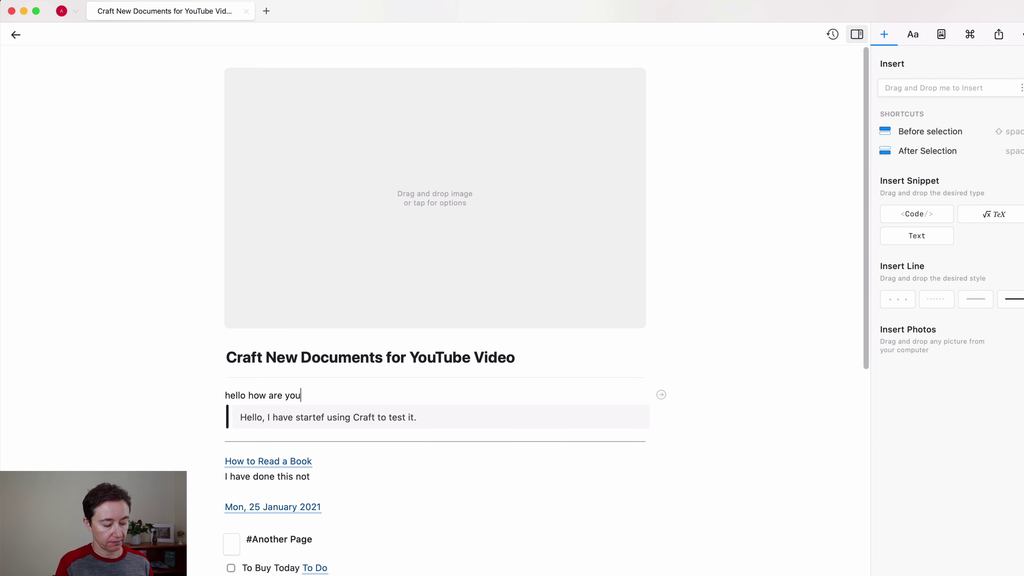
{"action": "type", "text": " today?"}
{"action": "key", "text": "Return"}
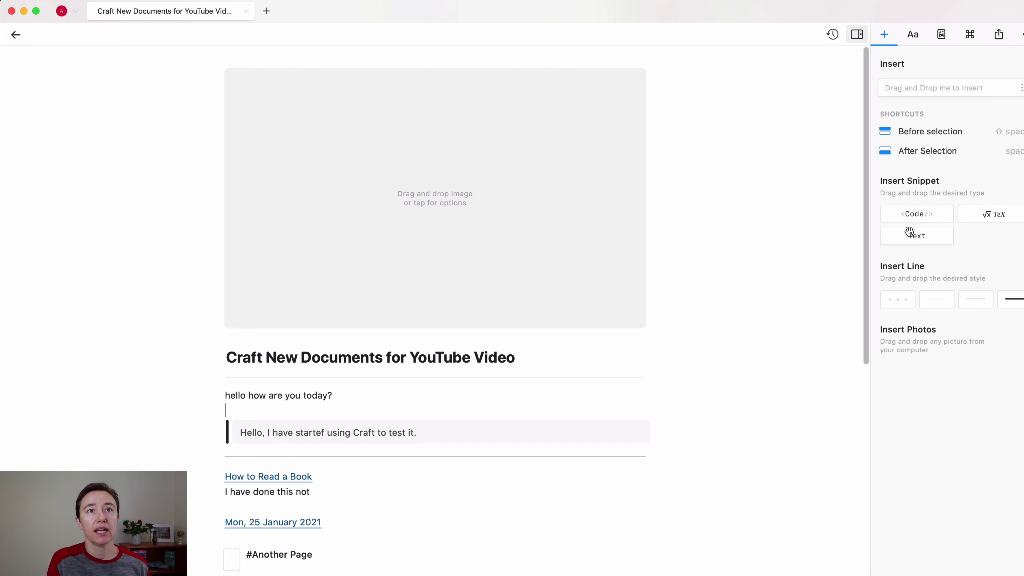
Switch the right sidebar to the Aa Style panel.
{"action": "left_click", "coordinate": [914, 33]}
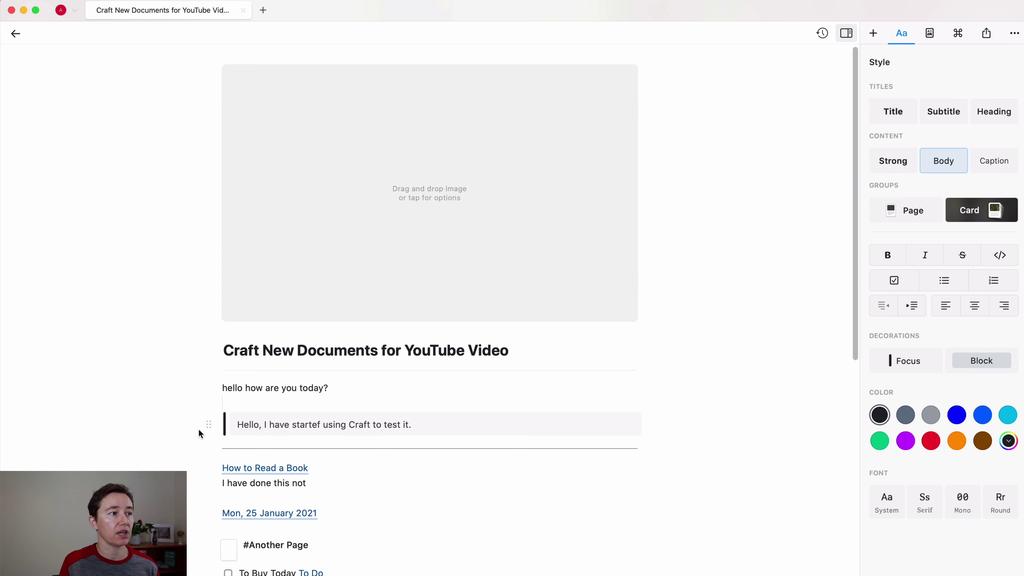
{"action": "left_click", "coordinate": [208, 424]}
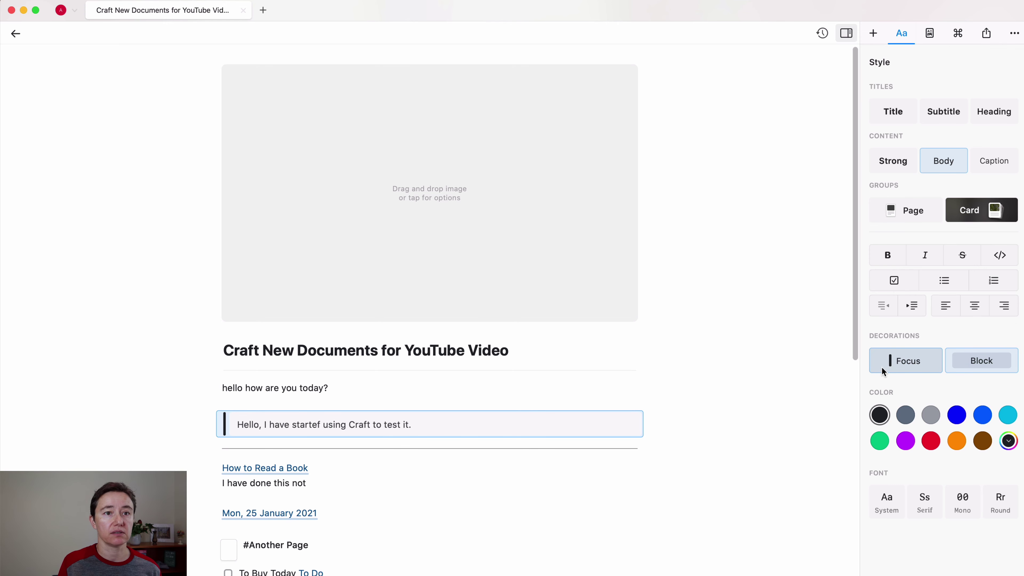
{"action": "left_click", "coordinate": [890, 359]}
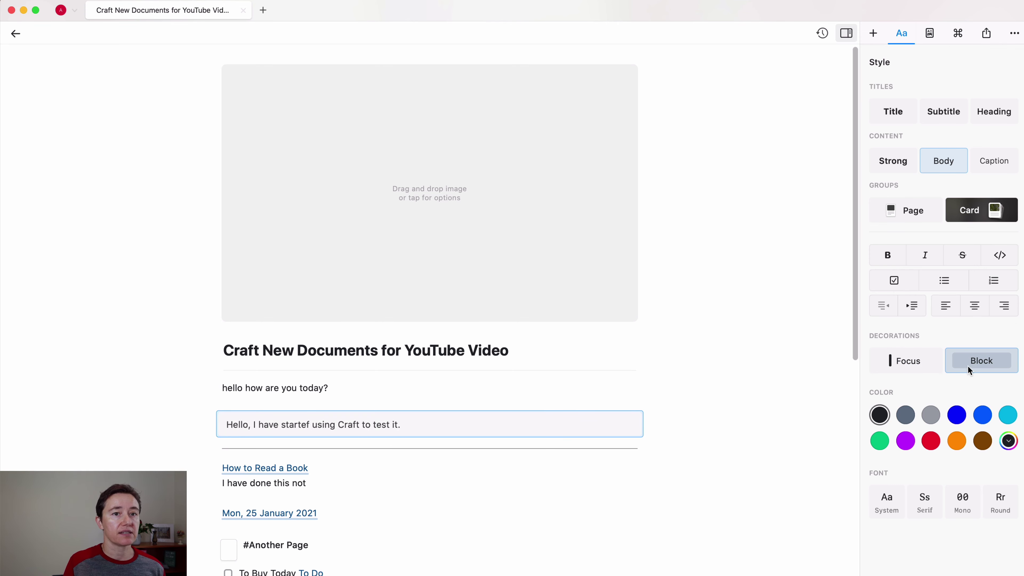
{"action": "left_click", "coordinate": [962, 356]}
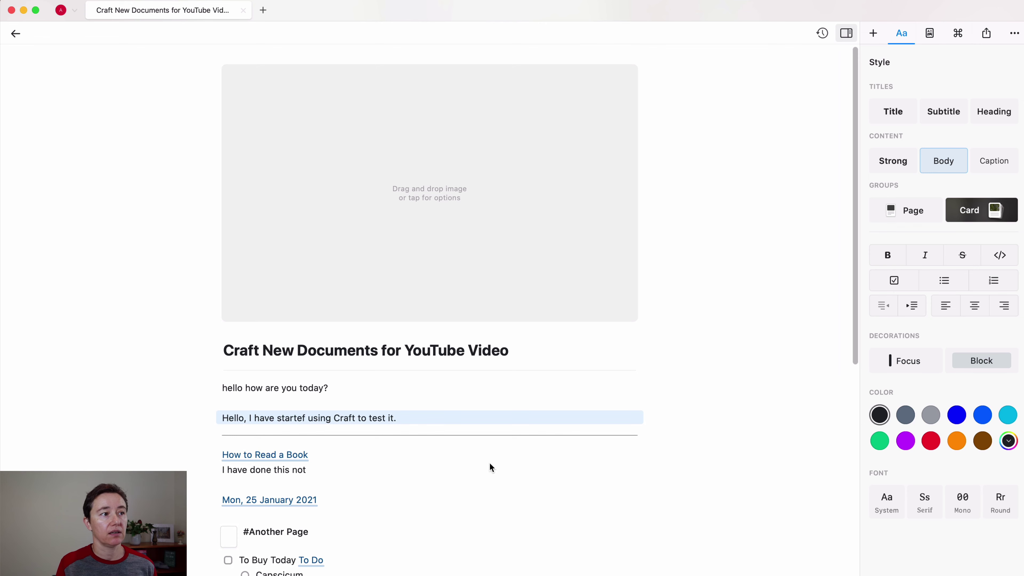
{"action": "left_click", "coordinate": [955, 364]}
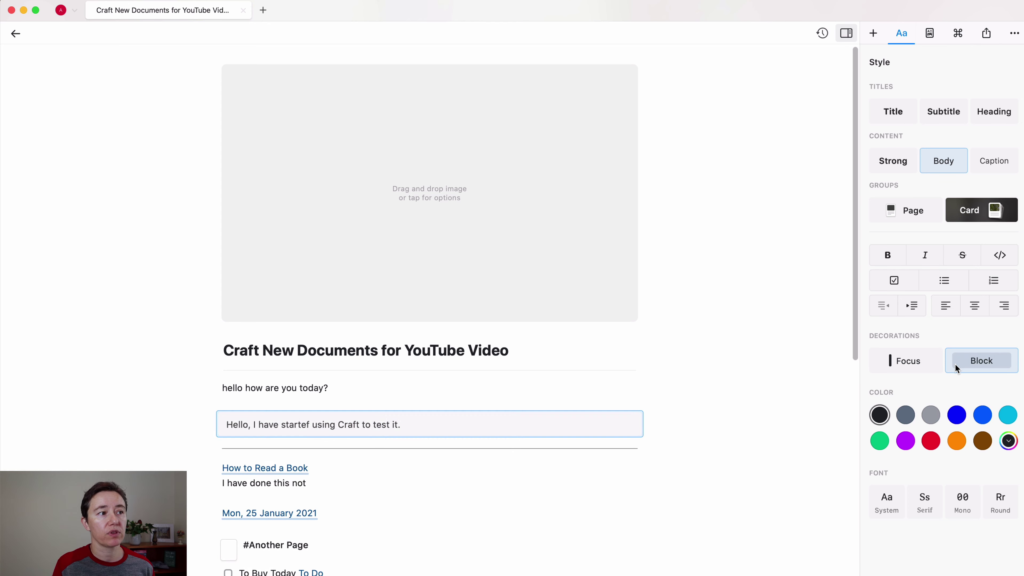
{"action": "left_click", "coordinate": [893, 360]}
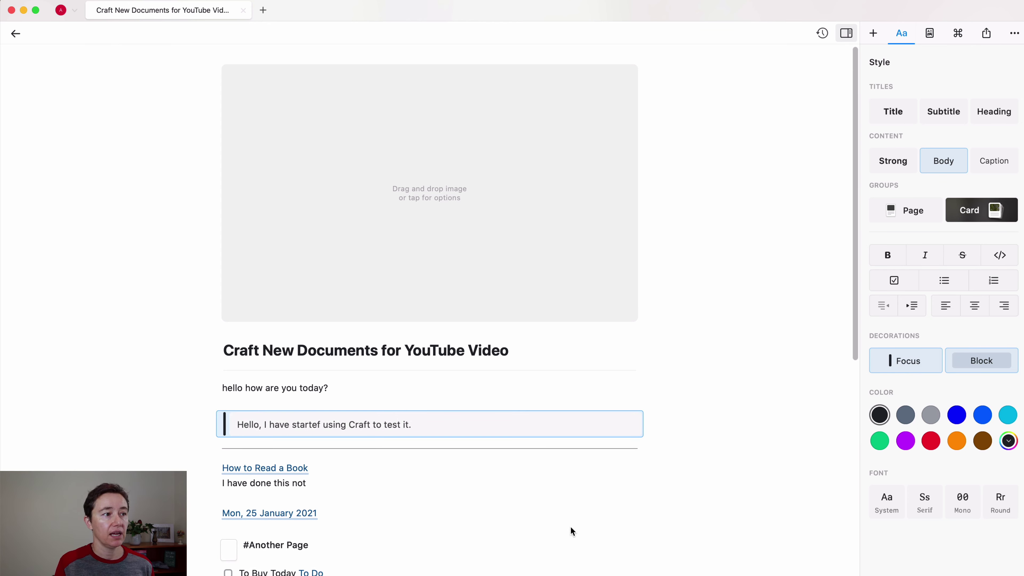
{"action": "scroll", "coordinate": [490, 471], "scroll_direction": "down", "scroll_amount": 6}
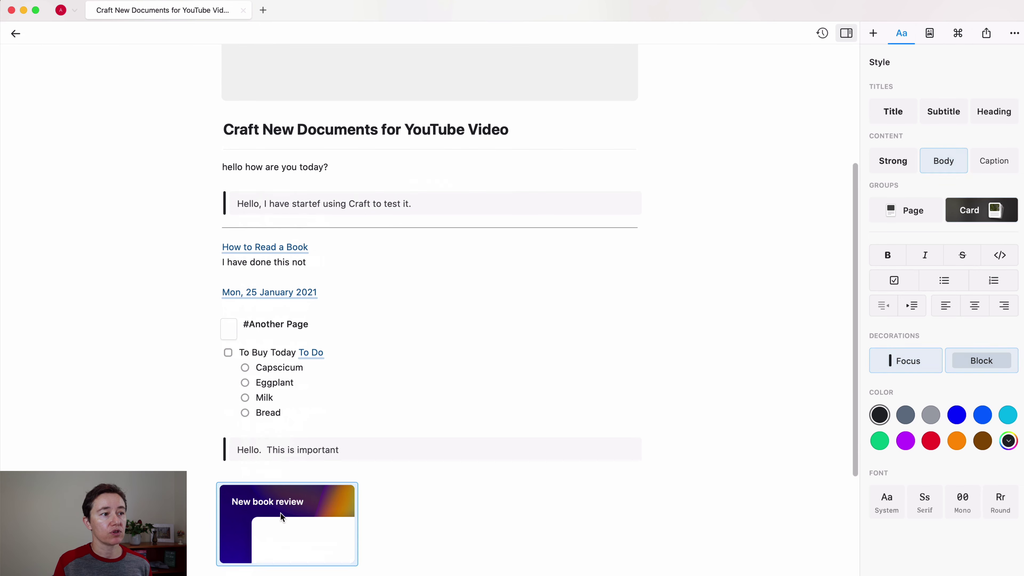
Replace the New book review card with a new card block in the Fun font style.
{"action": "key", "text": "BackSpace"}
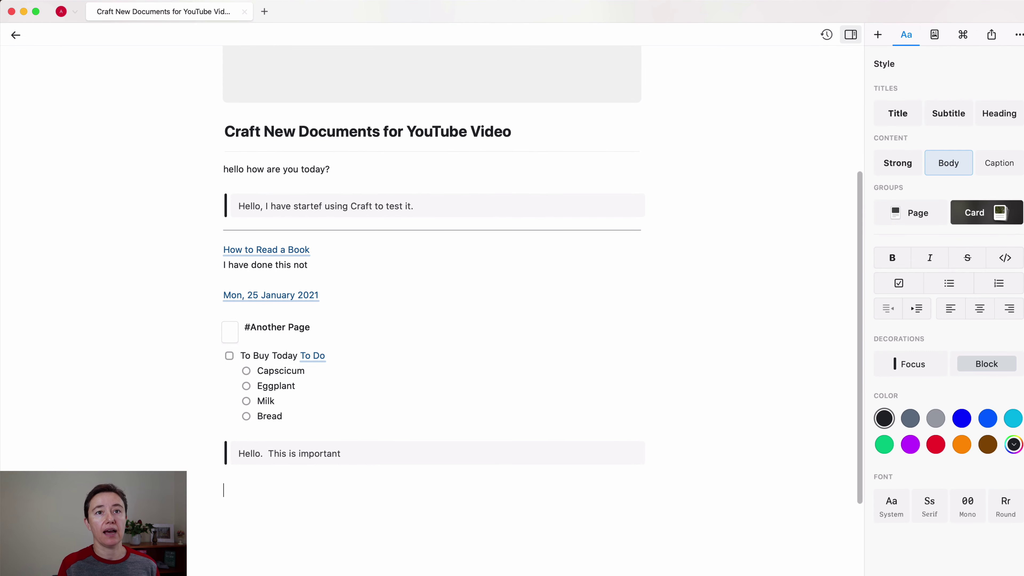
{"action": "left_click", "coordinate": [967, 216]}
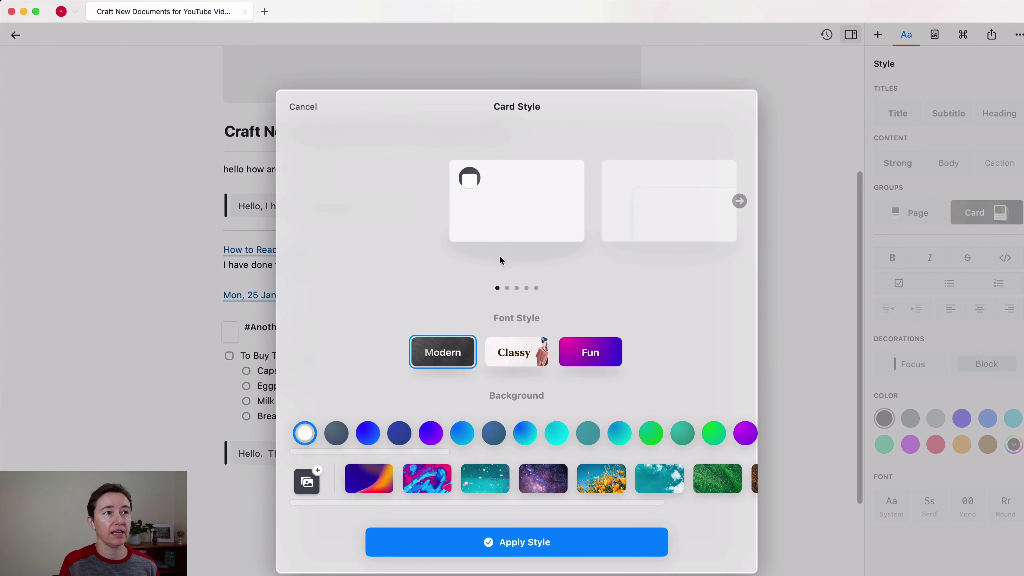
{"action": "left_click", "coordinate": [739, 201]}
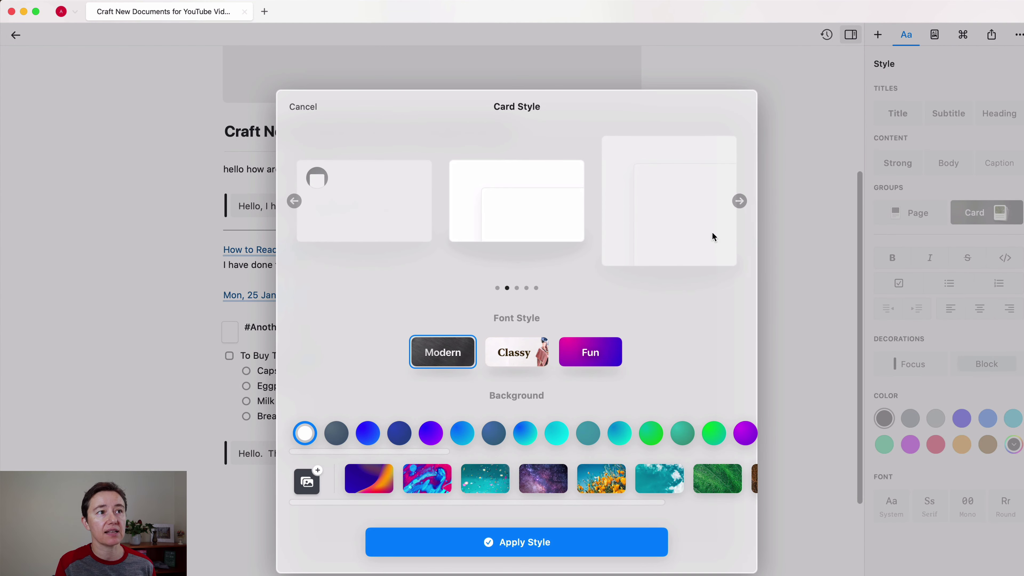
{"action": "left_click", "coordinate": [580, 358]}
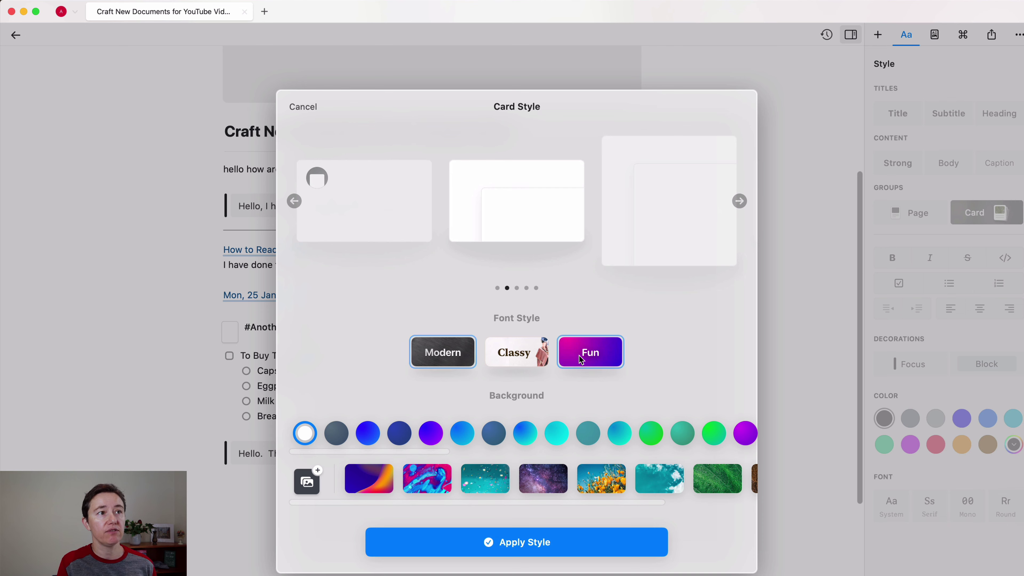
{"action": "left_click", "coordinate": [521, 353]}
{"action": "left_click", "coordinate": [378, 212]}
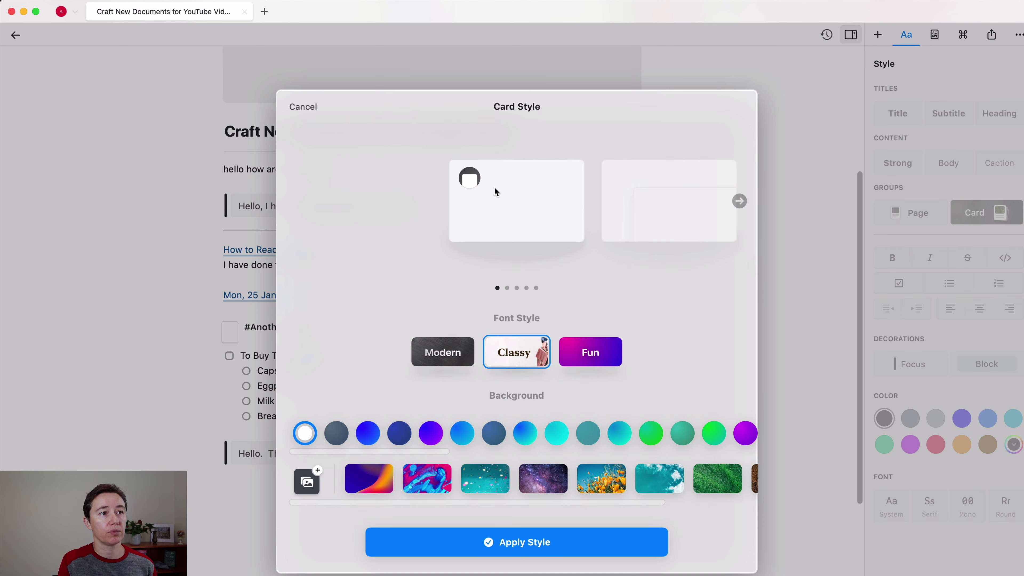
{"action": "left_click", "coordinate": [590, 352]}
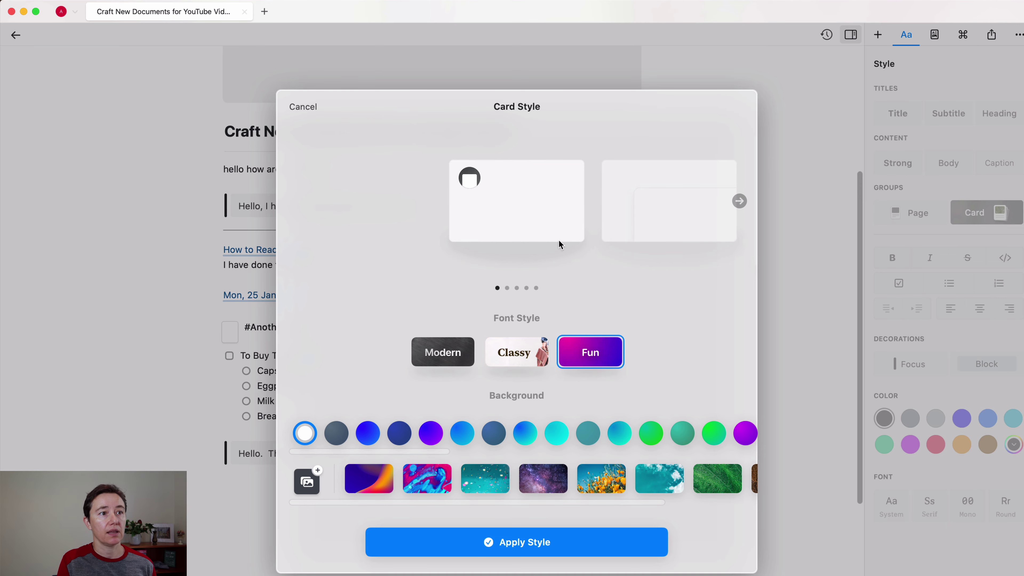
{"action": "left_click", "coordinate": [488, 542]}
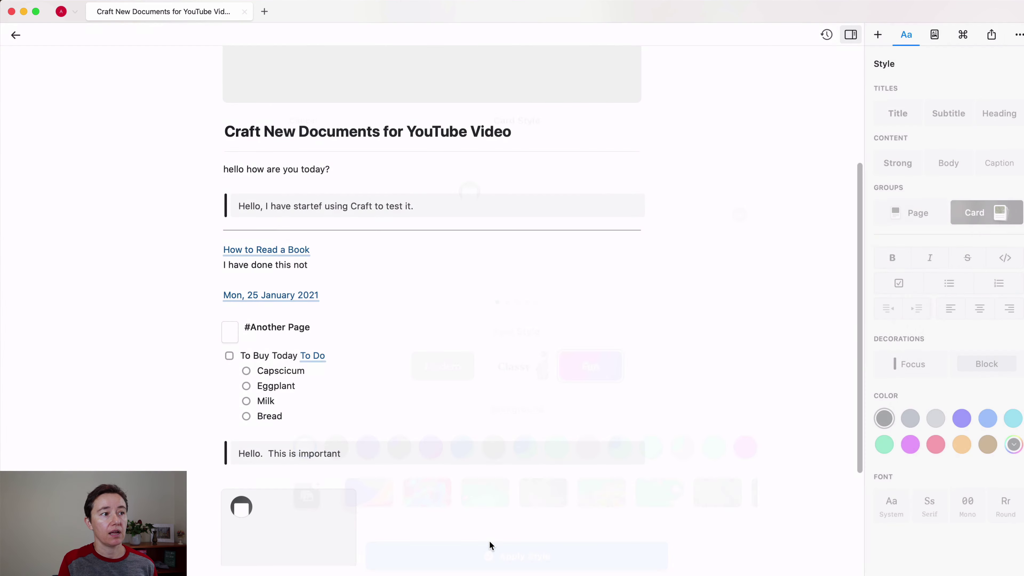
Give the new card the purple-orange gradient background, then open its empty page.
{"action": "left_click", "coordinate": [334, 536]}
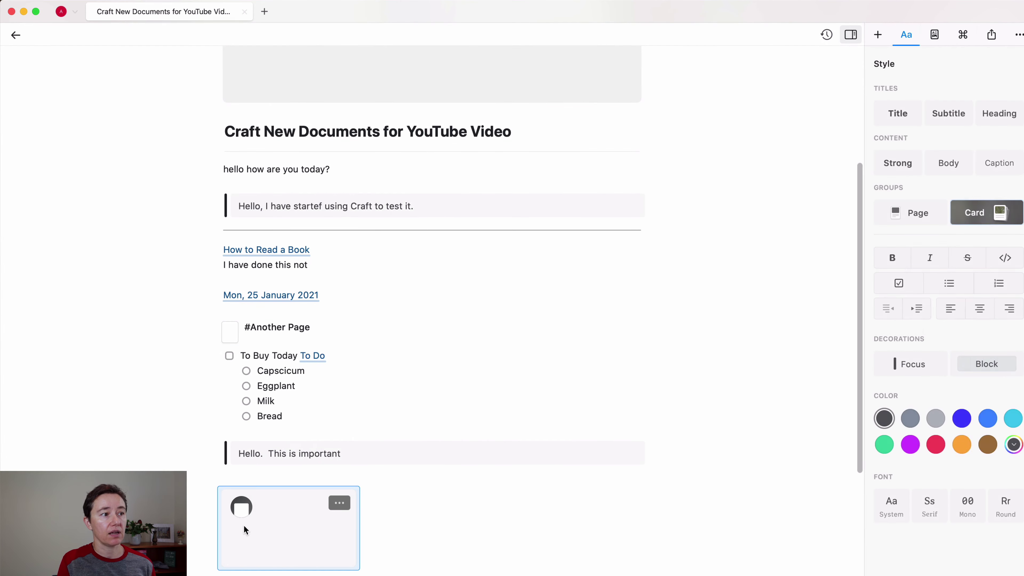
{"action": "left_click", "coordinate": [339, 504]}
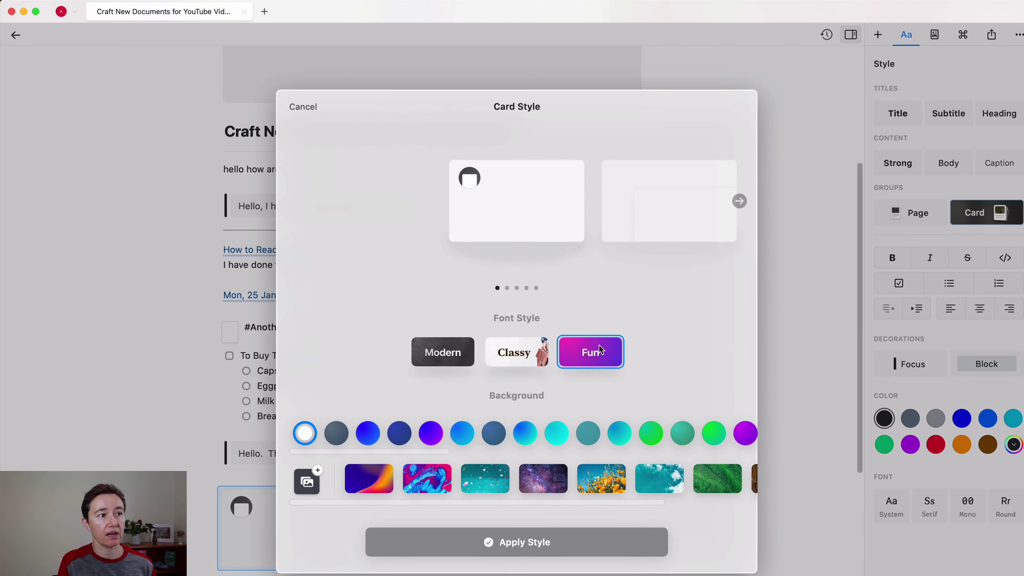
{"action": "left_click", "coordinate": [363, 488]}
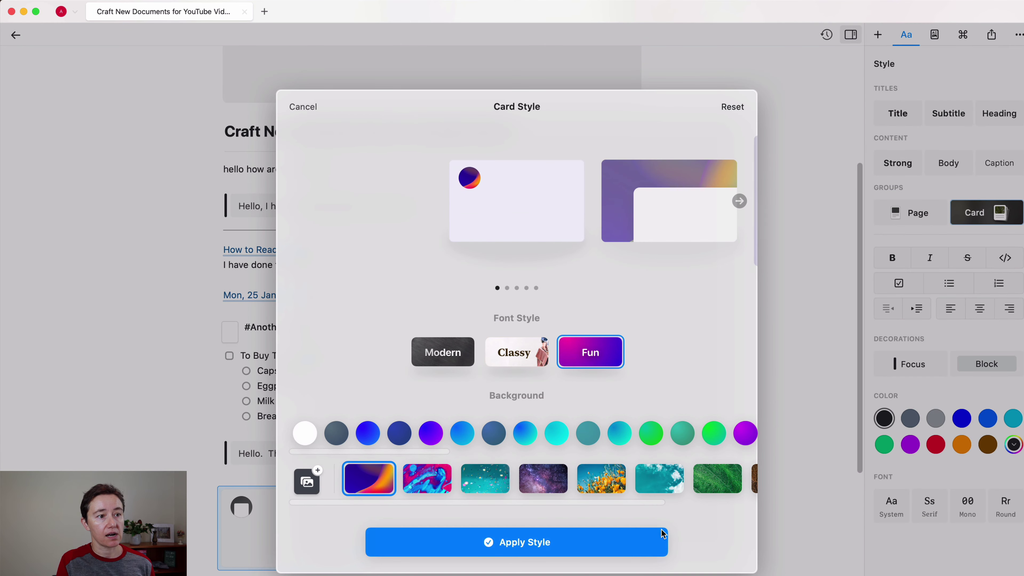
{"action": "left_click", "coordinate": [739, 201]}
{"action": "left_click", "coordinate": [739, 201]}
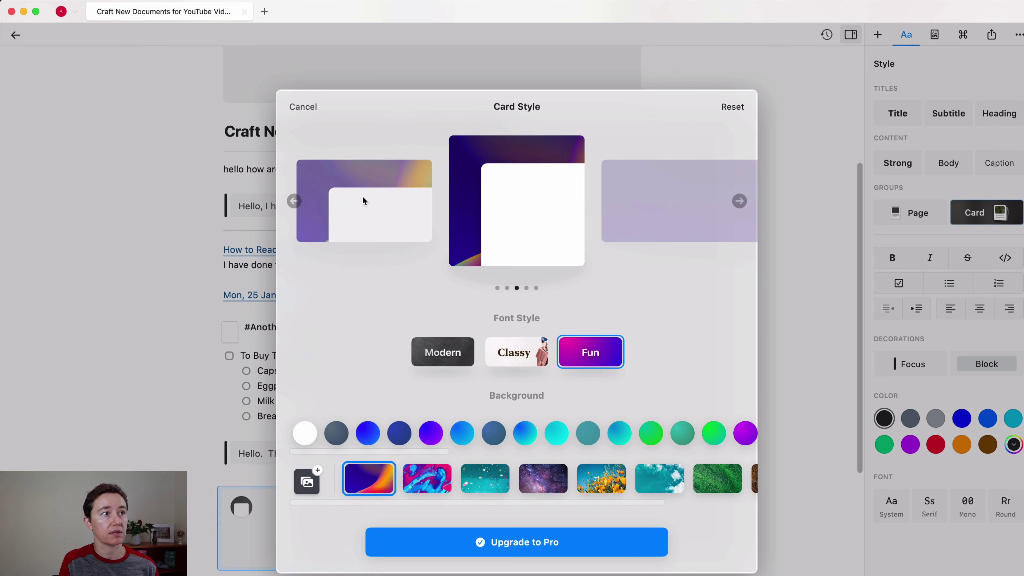
{"action": "left_click", "coordinate": [295, 201]}
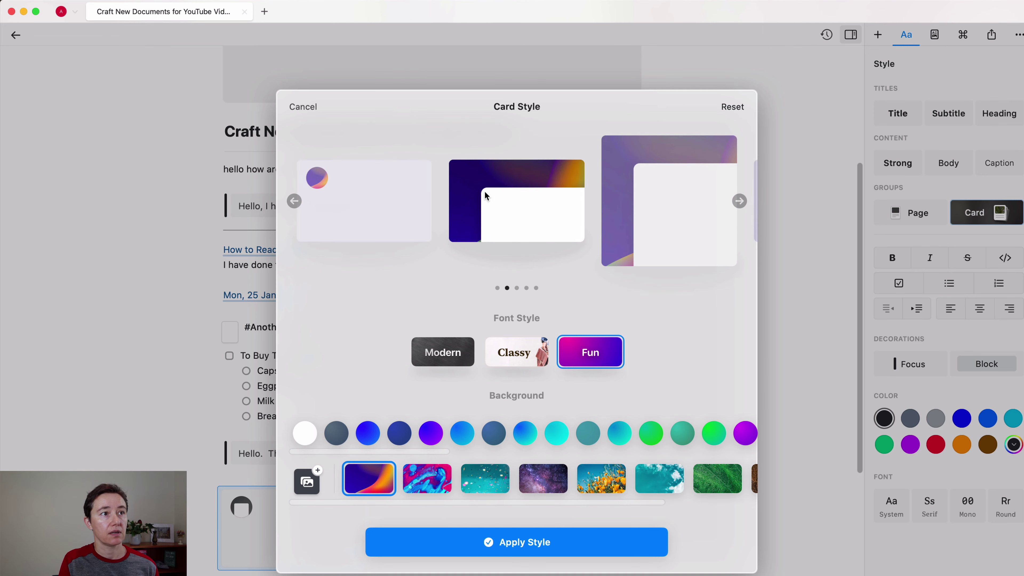
{"action": "left_click", "coordinate": [528, 542]}
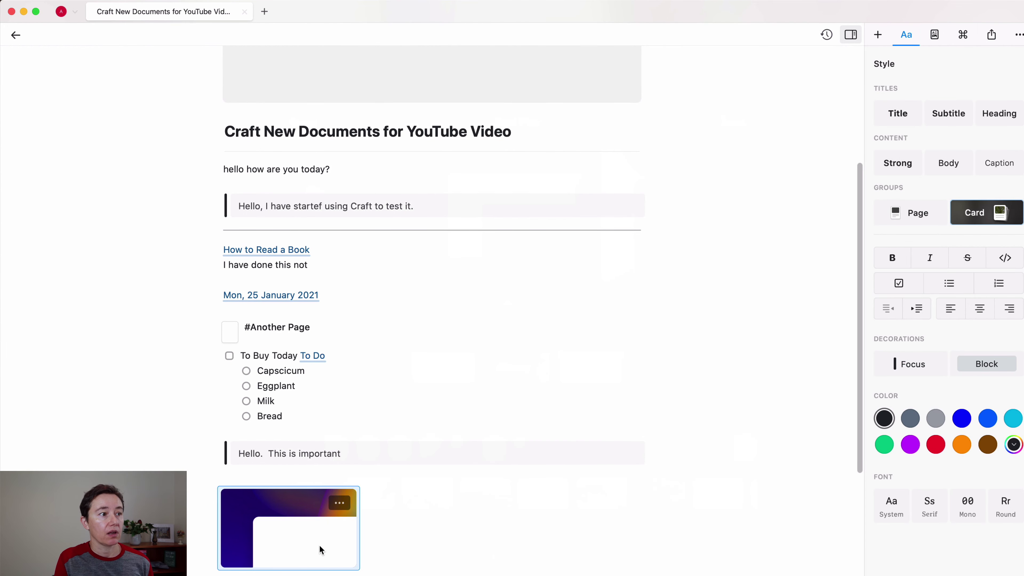
{"action": "left_click", "coordinate": [291, 512]}
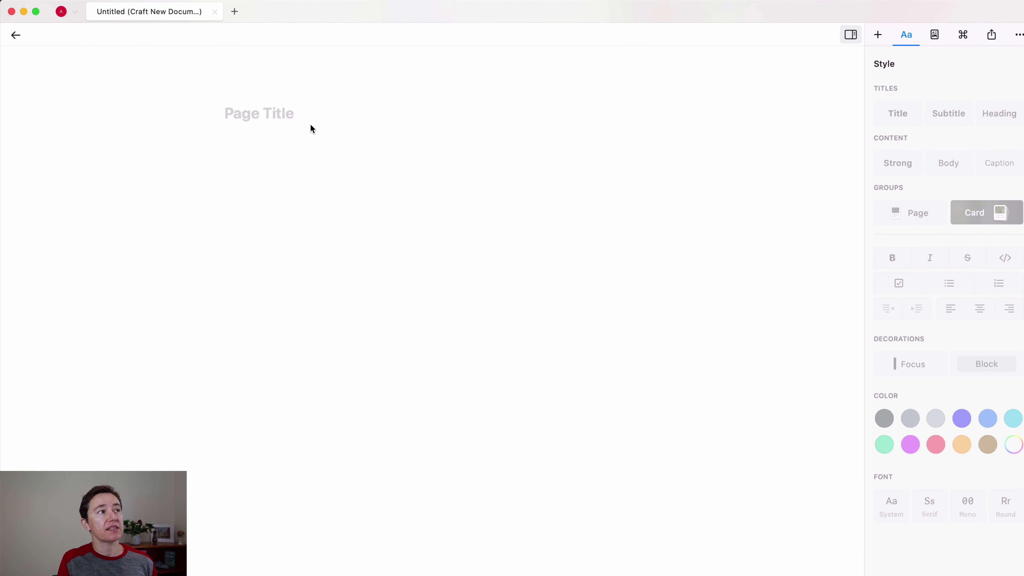
Return from the empty card page to the Craft New Documents for YouTube Video document.
{"action": "left_click", "coordinate": [16, 37]}
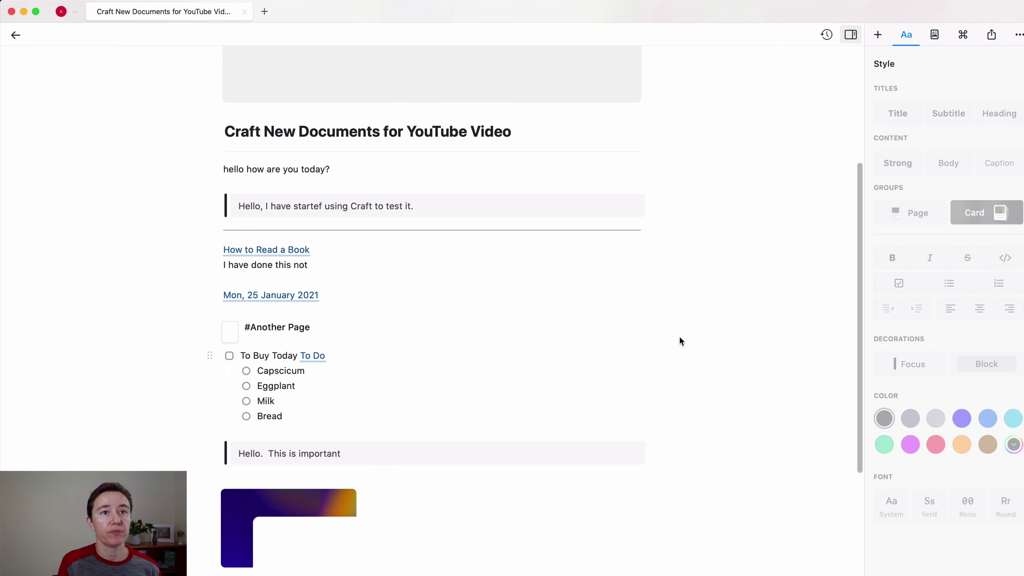
{"action": "left_click", "coordinate": [243, 480]}
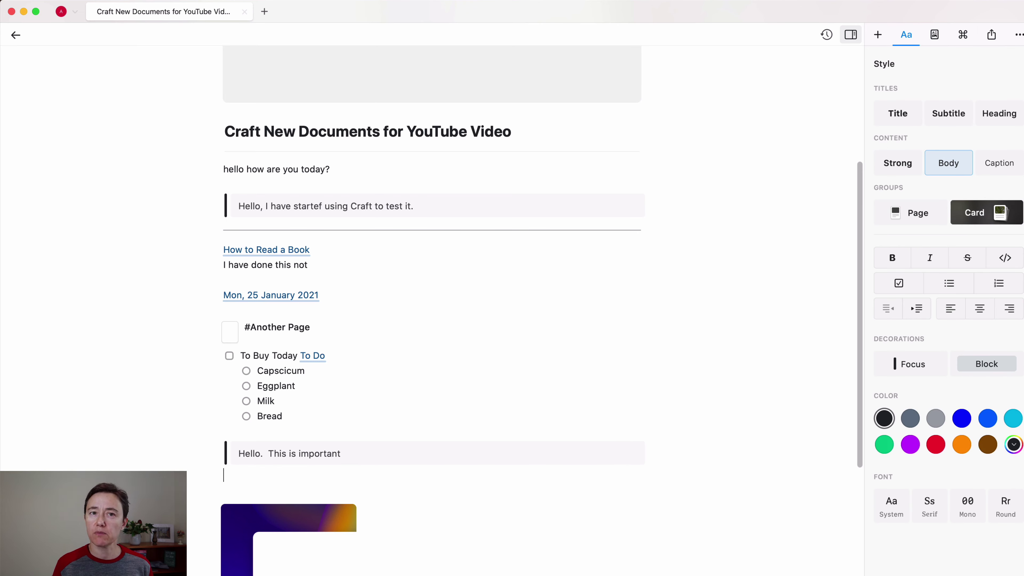
{"action": "left_click", "coordinate": [911, 219]}
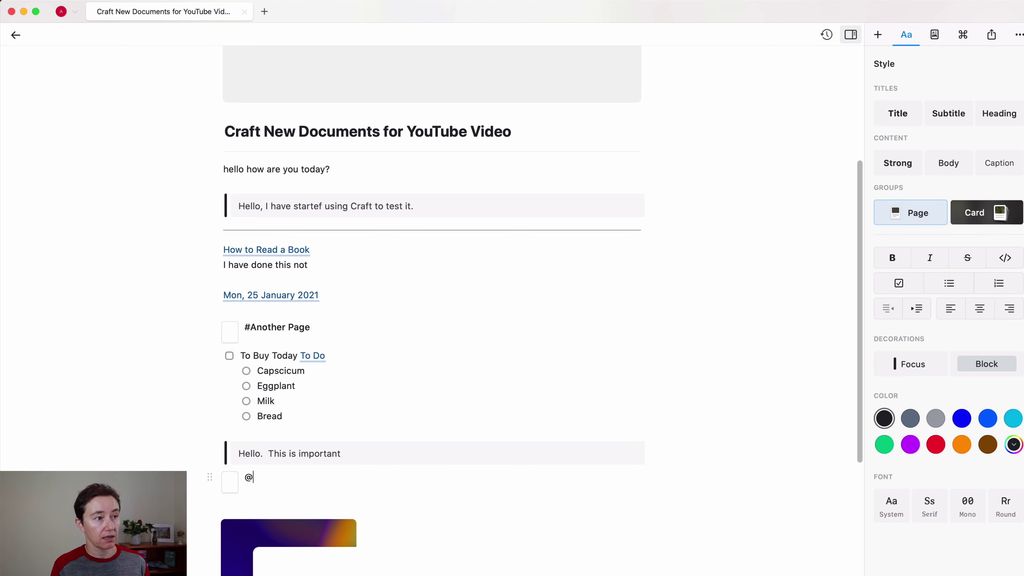
{"action": "type", "text": "@"}
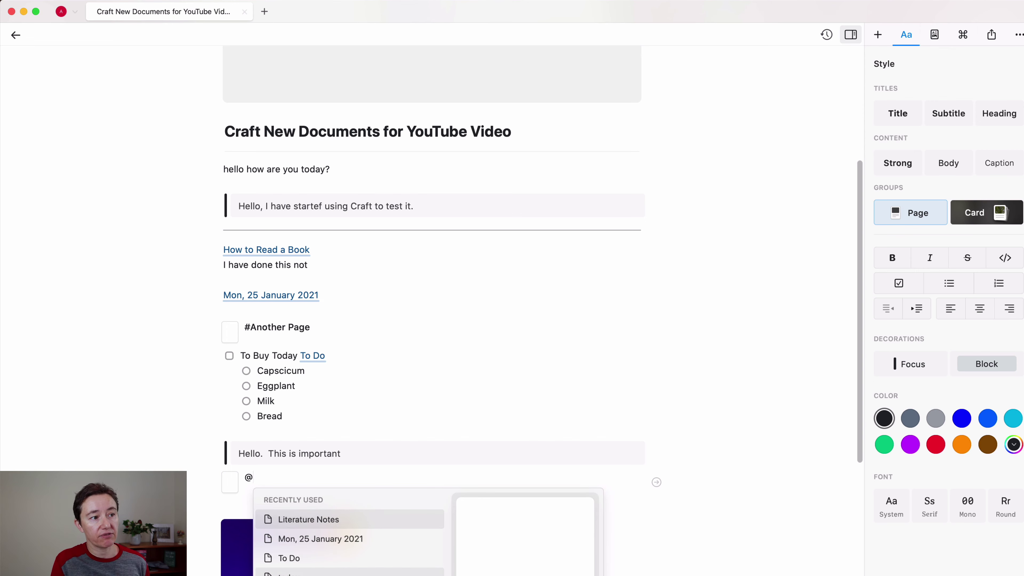
{"action": "type", "text": "how"}
{"action": "key", "text": "Return"}
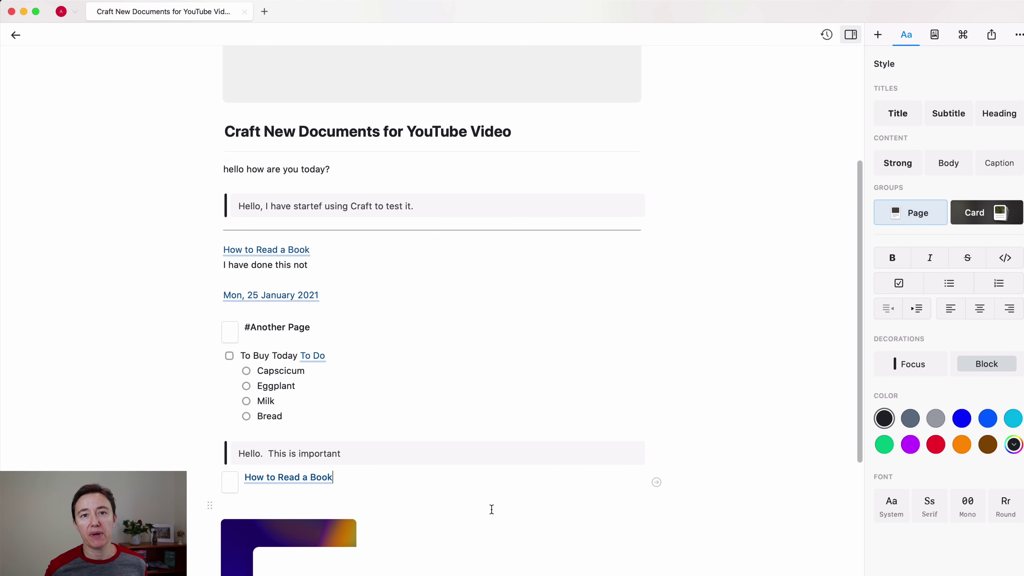
{"action": "scroll", "coordinate": [431, 423], "scroll_direction": "down", "scroll_amount": 5}
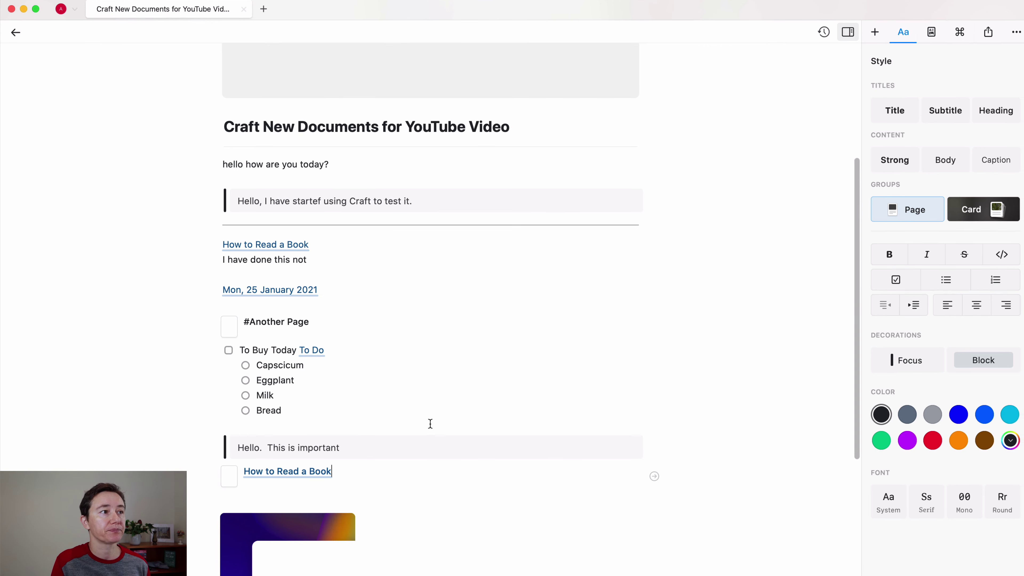
{"action": "scroll", "coordinate": [430, 424], "scroll_direction": "down", "scroll_amount": 5}
{"action": "left_click", "coordinate": [251, 281]}
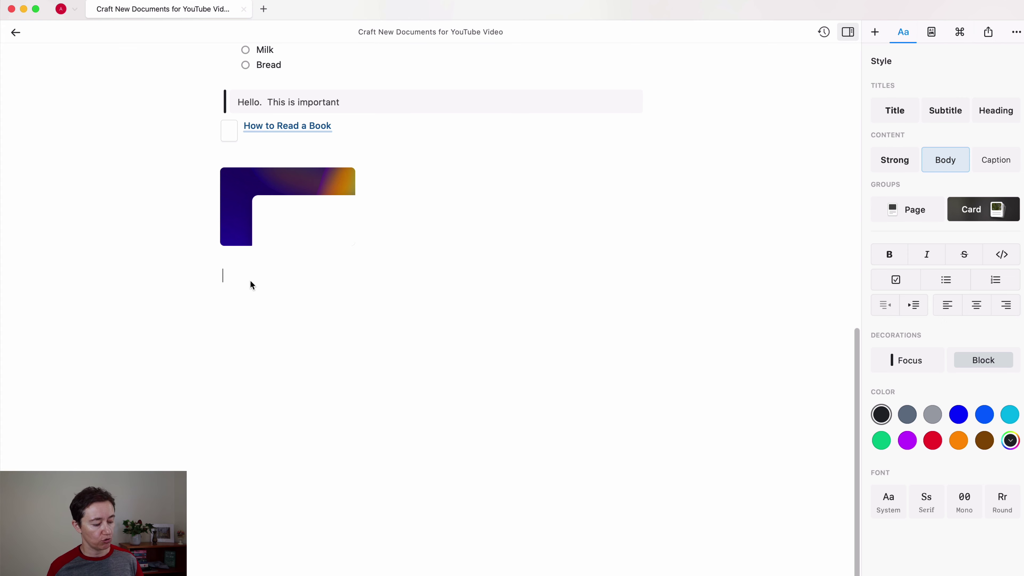
{"action": "type", "text": "@"}
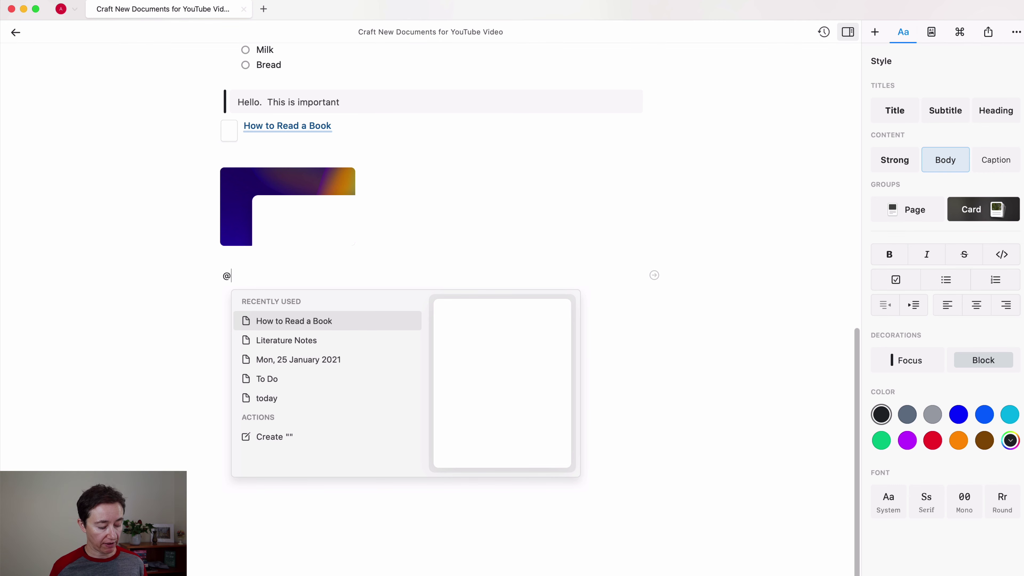
{"action": "type", "text": "Perma"}
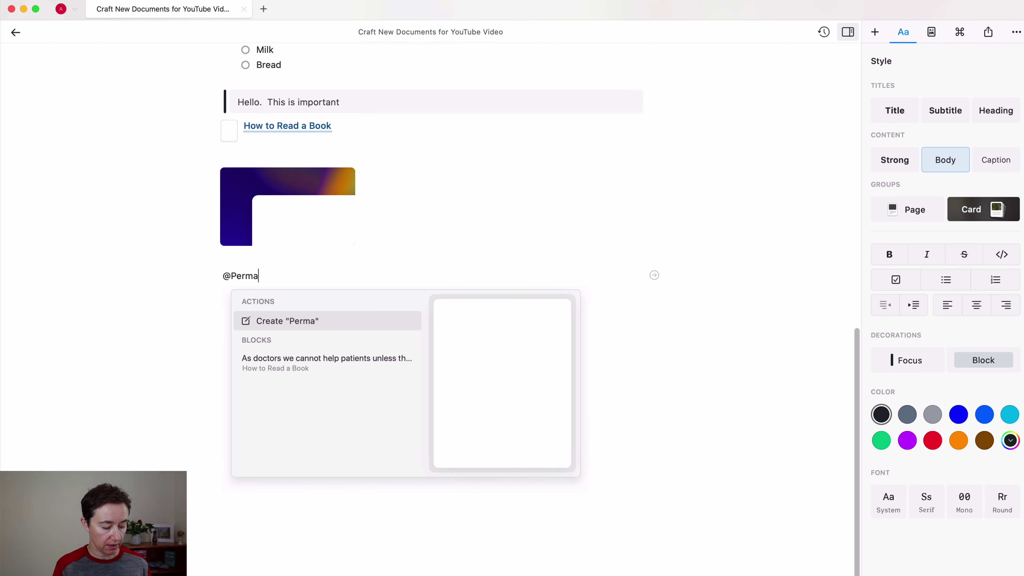
{"action": "type", "text": "nent Notes"}
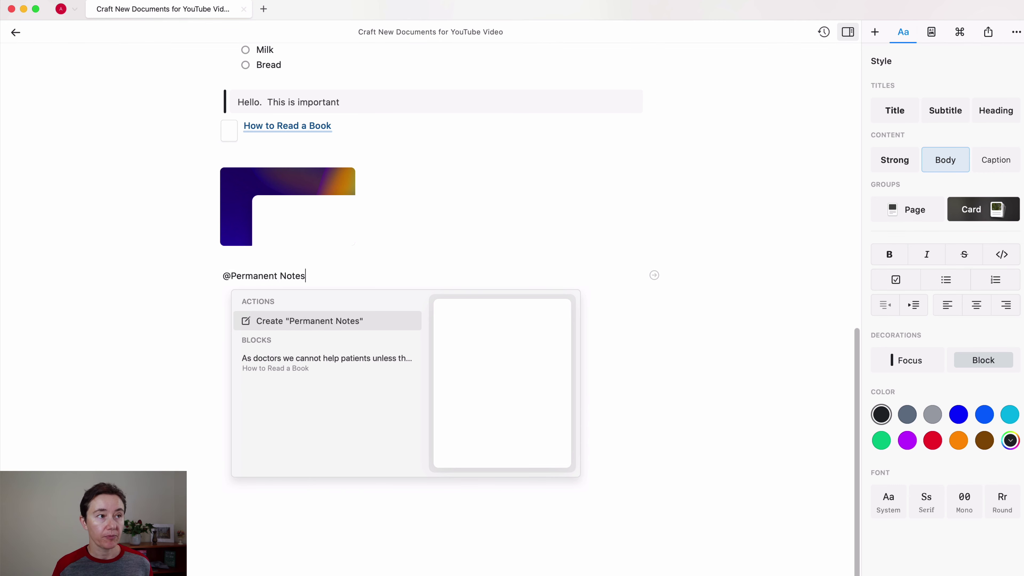
{"action": "key", "text": "Return"}
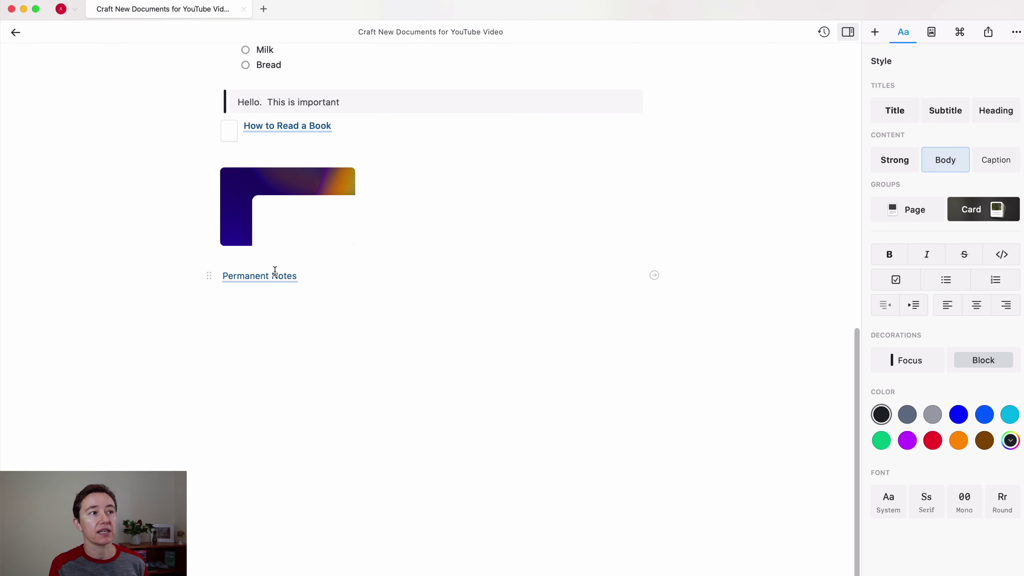
{"action": "left_click", "coordinate": [655, 276]}
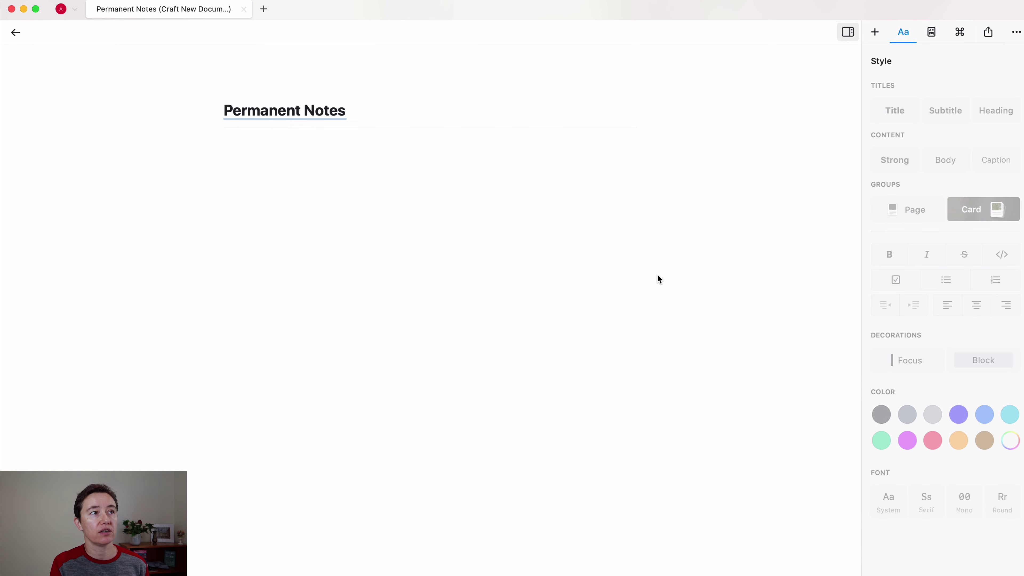
Click into the Permanent Notes body and expand its Craft New Documents and Journalling backlink items.
{"action": "left_click", "coordinate": [260, 149]}
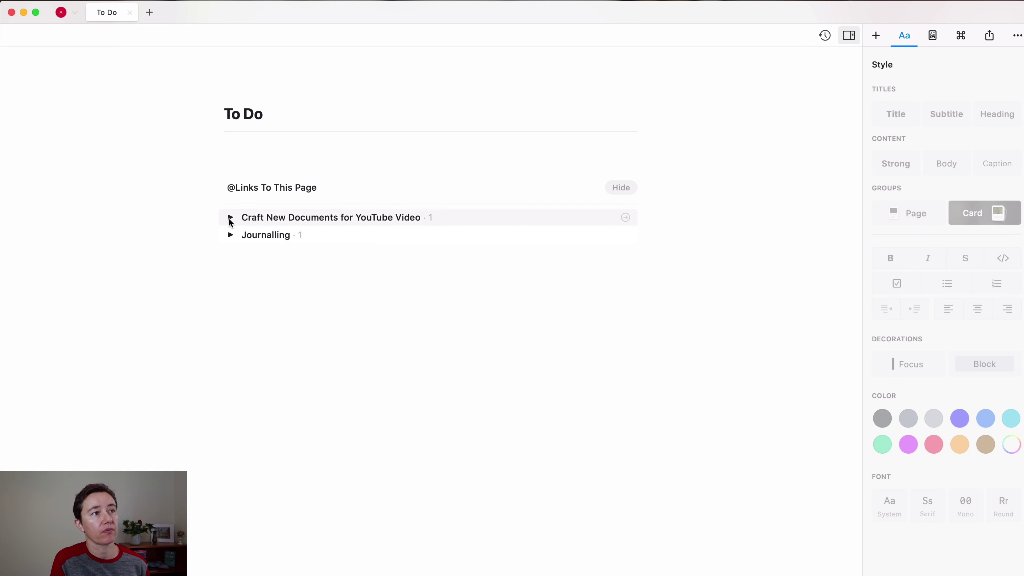
{"action": "left_click", "coordinate": [229, 219]}
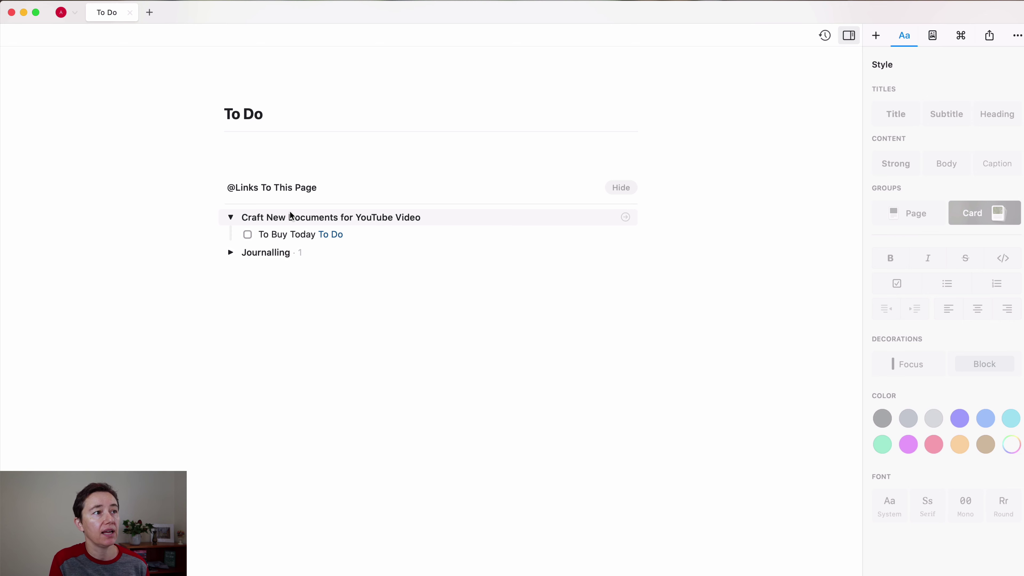
{"action": "left_click", "coordinate": [231, 253]}
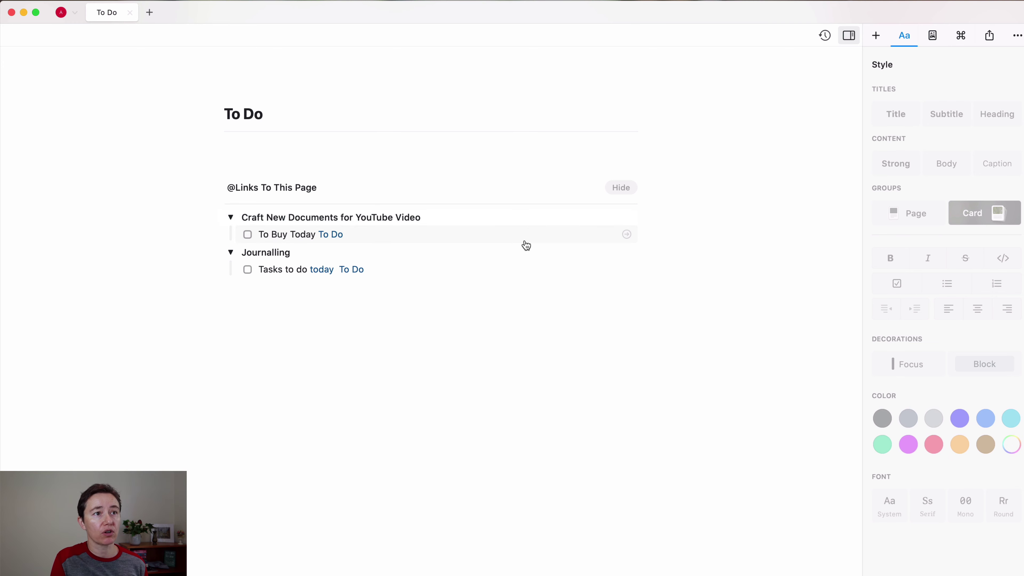
{"action": "mouse_move", "coordinate": [623, 239]}
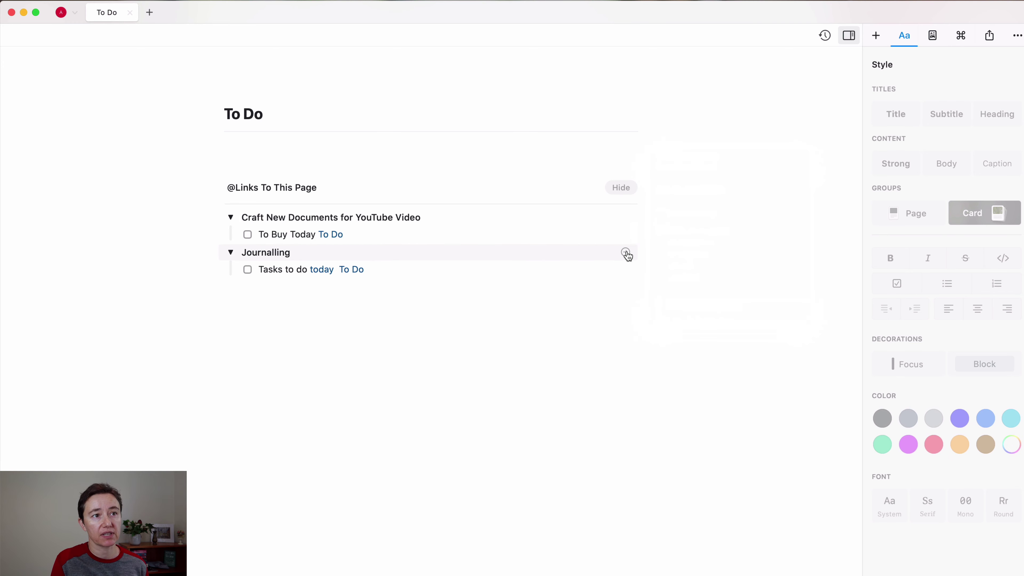
{"action": "mouse_move", "coordinate": [627, 256]}
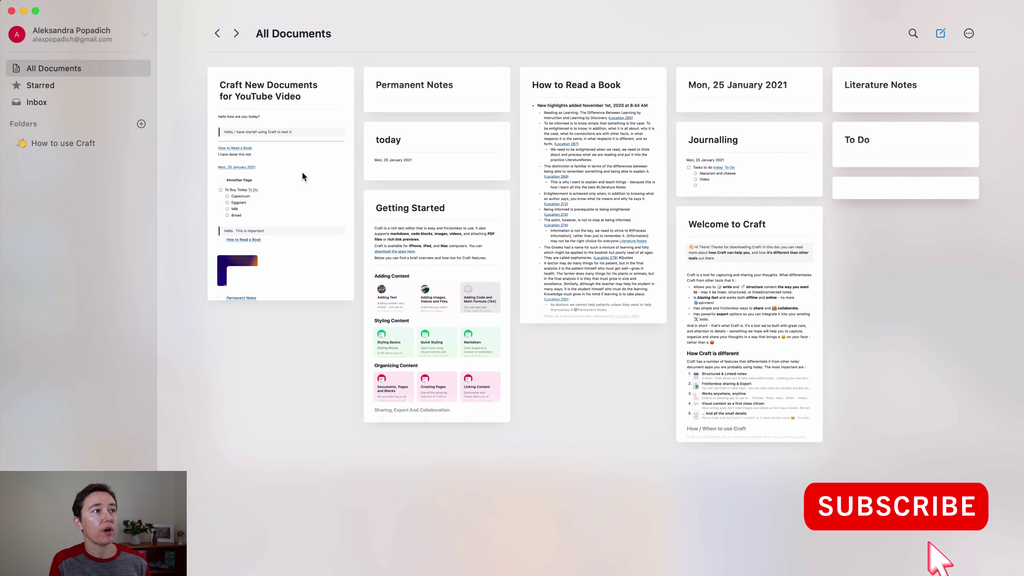
Insert tomorrow's date, Tue, 26 January 2021, on a new line below Permanent Notes using /date.
{"action": "left_click", "coordinate": [304, 173]}
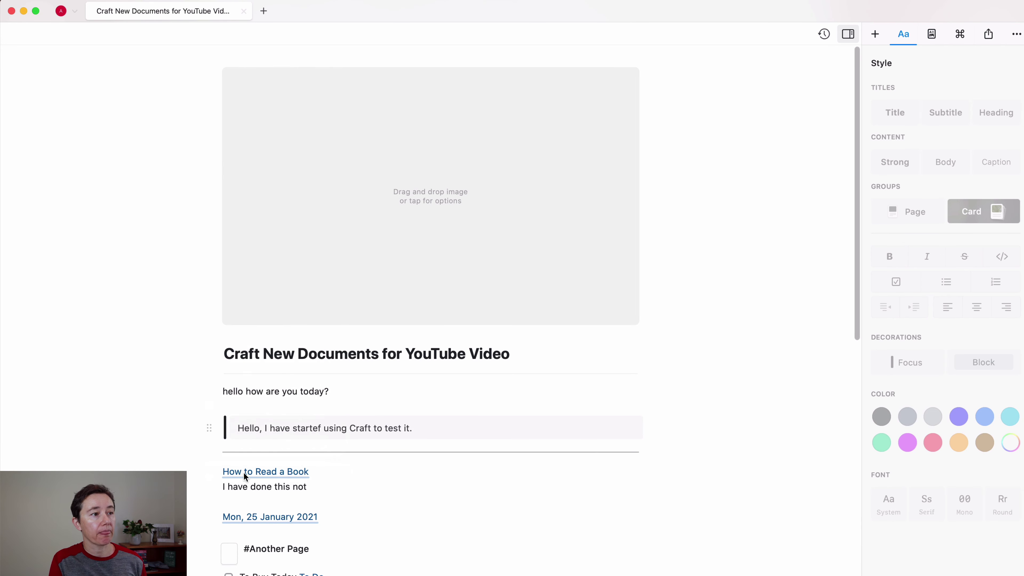
{"action": "scroll", "coordinate": [523, 432], "scroll_direction": "down", "scroll_amount": 15}
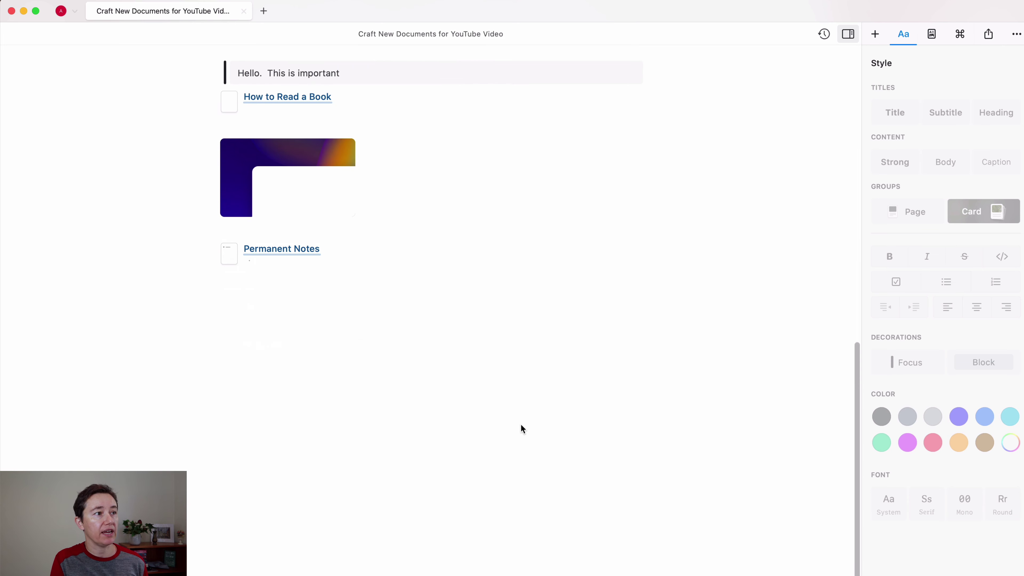
{"action": "left_click", "coordinate": [281, 304]}
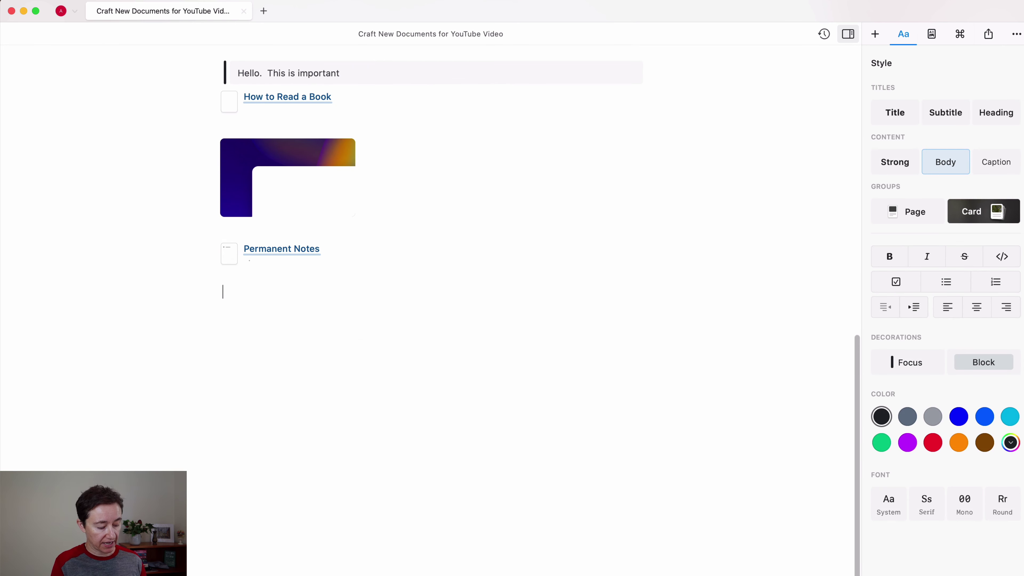
{"action": "type", "text": "/date"}
{"action": "left_click", "coordinate": [294, 341]}
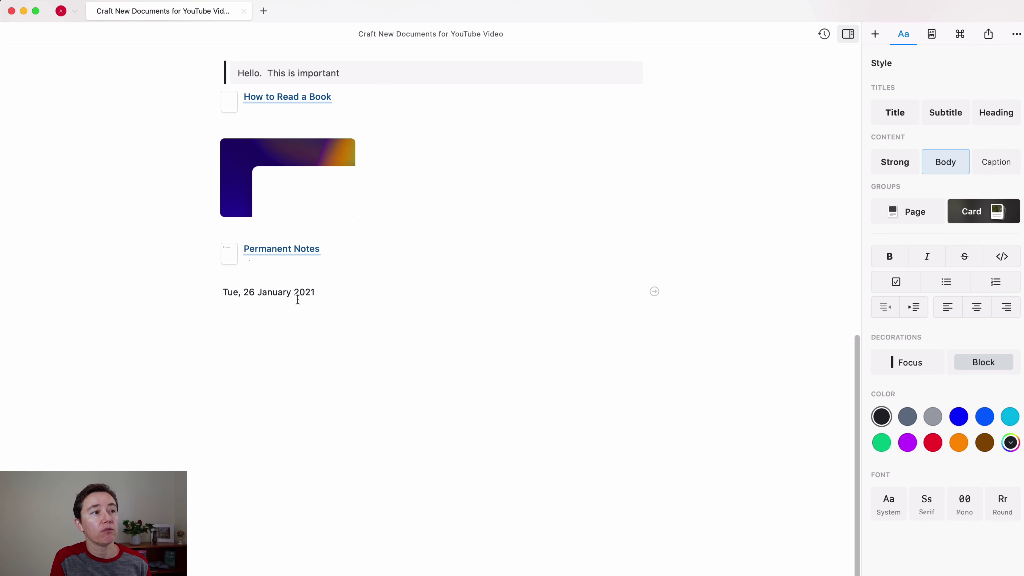
Open the Tue, 26 January 2021 daily note and return to the parent document.
{"action": "left_click", "coordinate": [352, 359]}
{"action": "left_click_drag", "start_coordinate": [354, 286], "coordinate": [602, 297]}
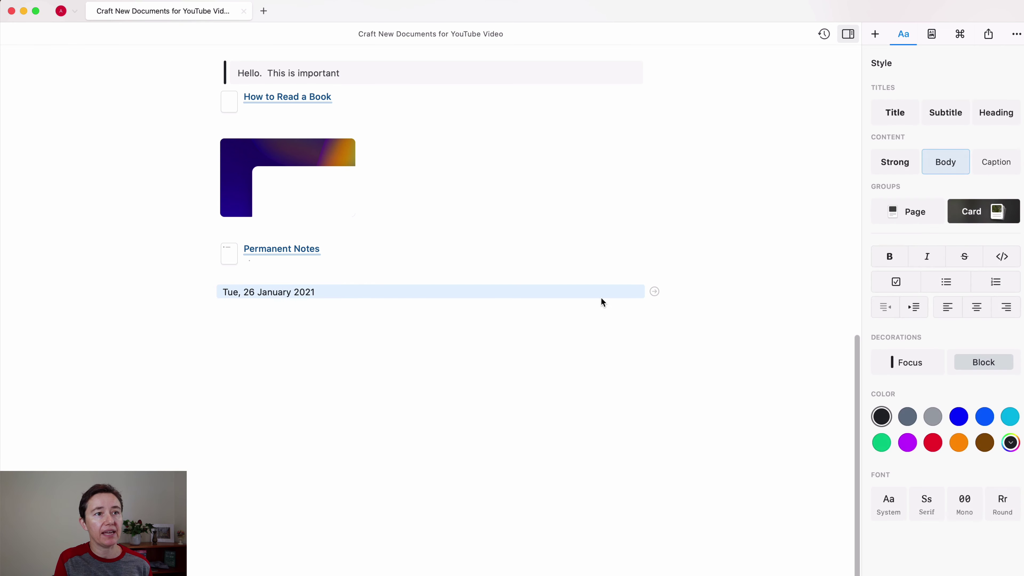
{"action": "left_click", "coordinate": [654, 291]}
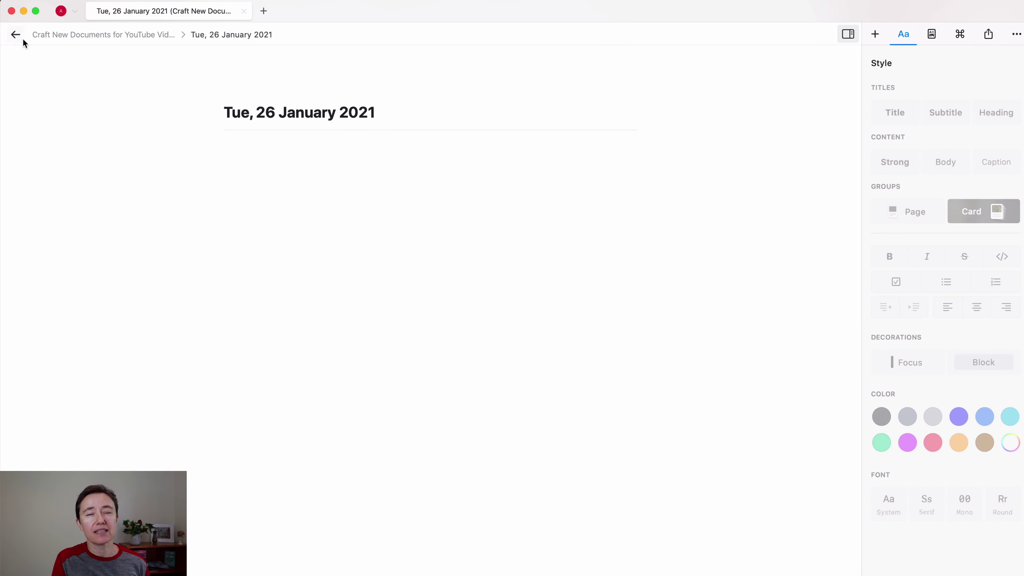
{"action": "left_click", "coordinate": [15, 35]}
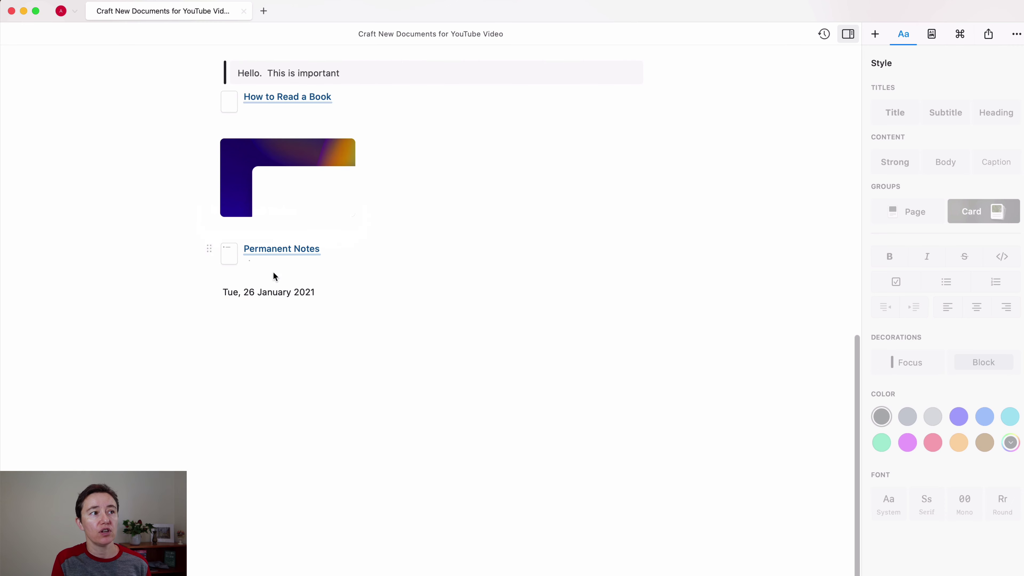
Link the date text to the existing Tue, 26 January 2021 page with @ and open it.
{"action": "left_click", "coordinate": [274, 295]}
{"action": "left_click_drag", "start_coordinate": [316, 315], "coordinate": [199, 305]}
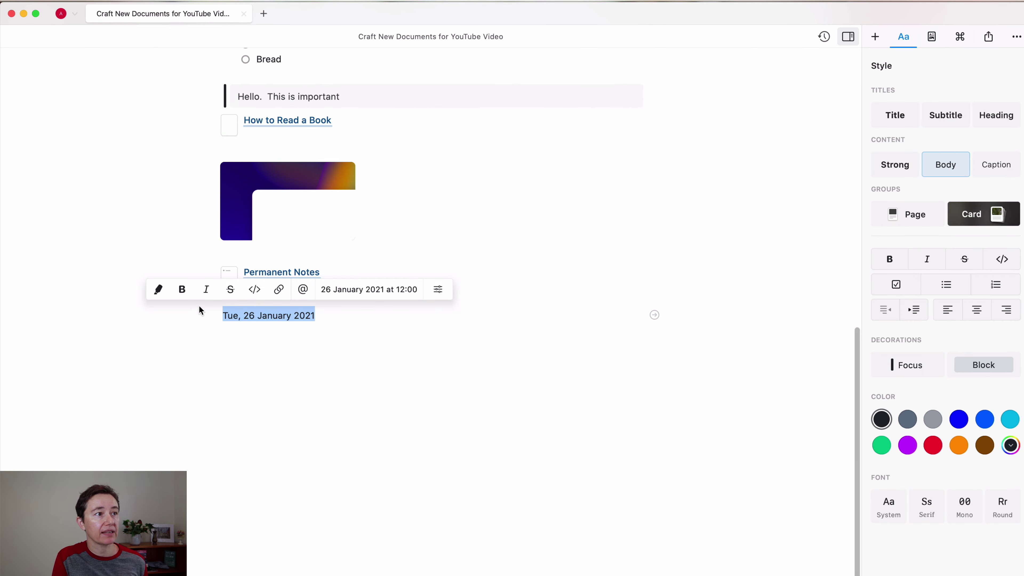
{"action": "left_click", "coordinate": [301, 289]}
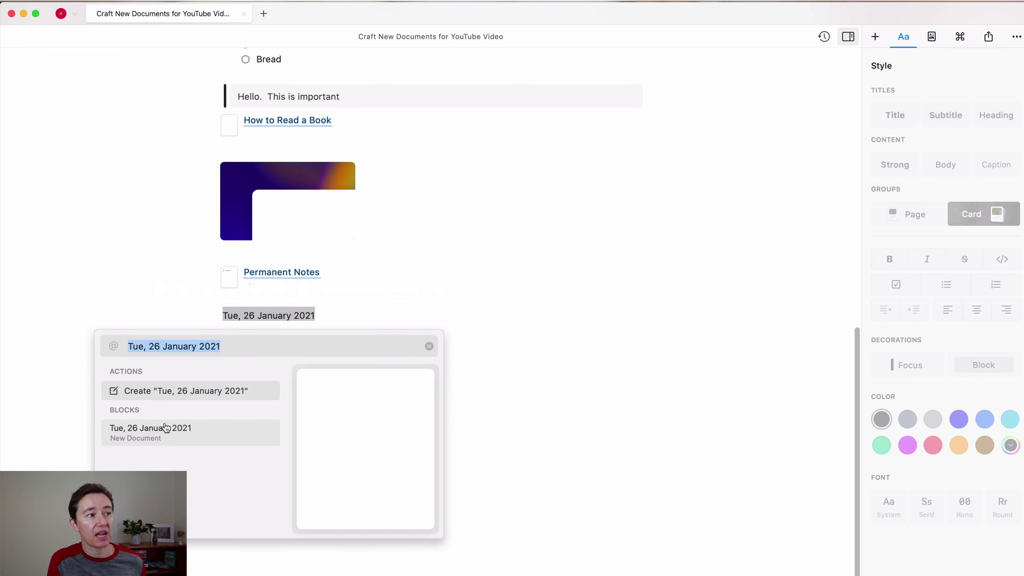
{"action": "left_click", "coordinate": [180, 394]}
{"action": "left_click", "coordinate": [277, 391]}
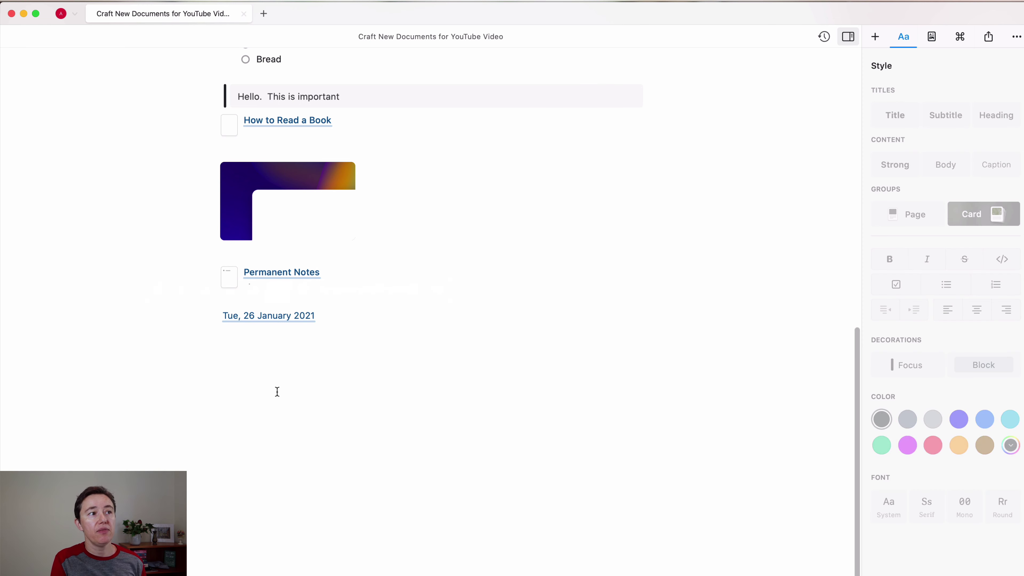
{"action": "left_click", "coordinate": [293, 309]}
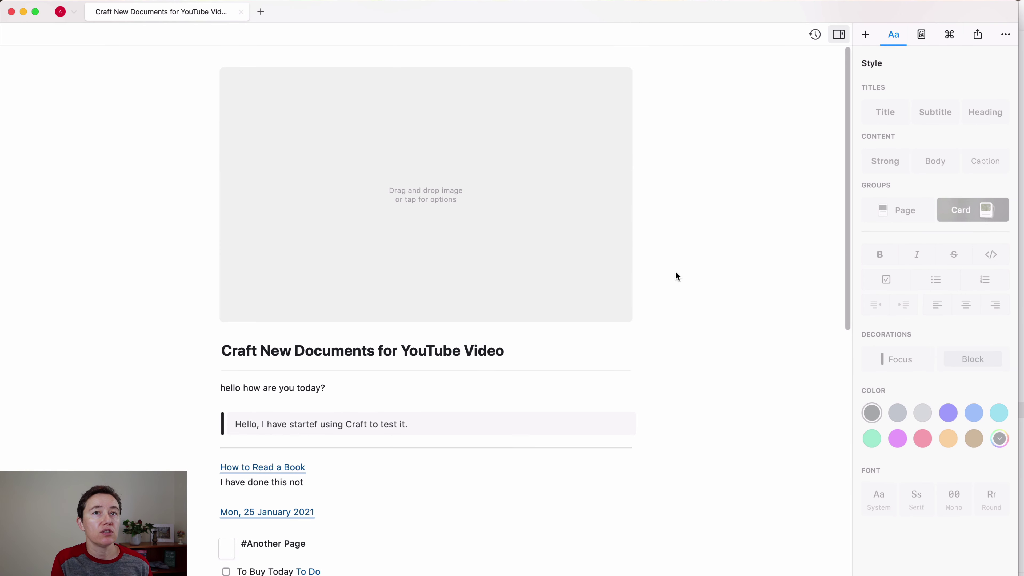
In Page Details, turn Show Cover Image off and back on, and review the cover image options.
{"action": "left_click", "coordinate": [927, 36]}
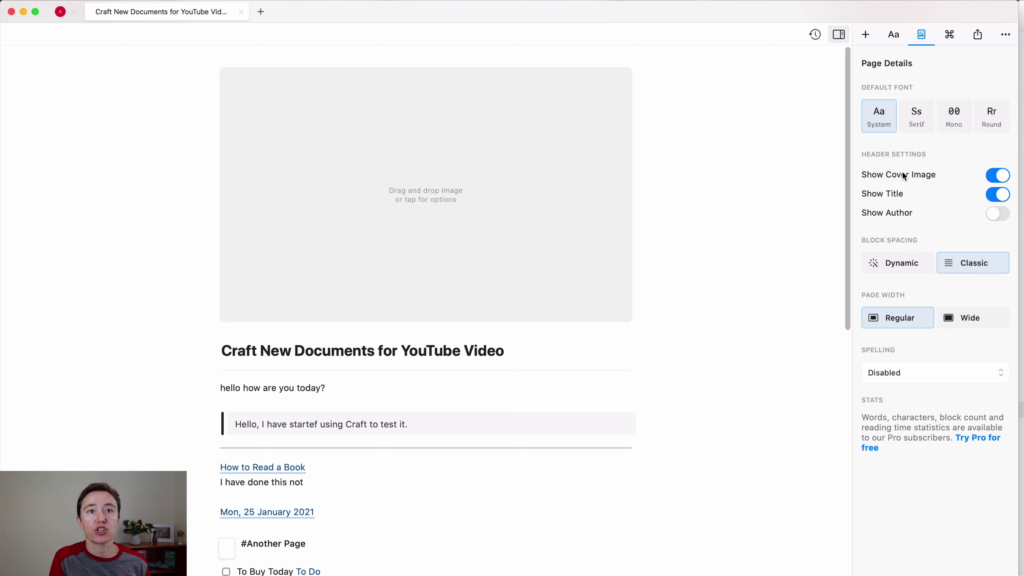
{"action": "left_click", "coordinate": [987, 179]}
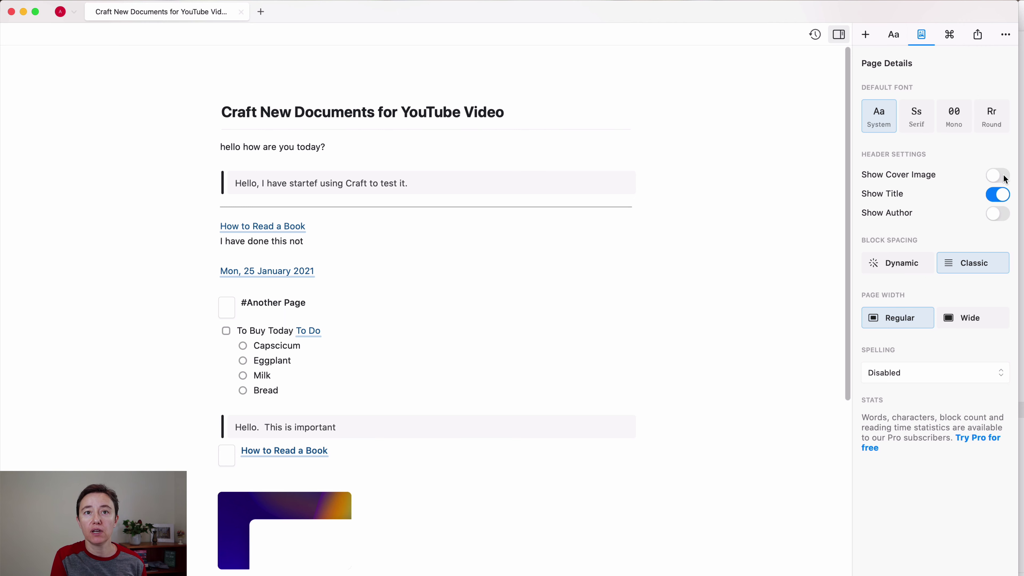
{"action": "left_click", "coordinate": [998, 175]}
{"action": "left_click", "coordinate": [467, 206]}
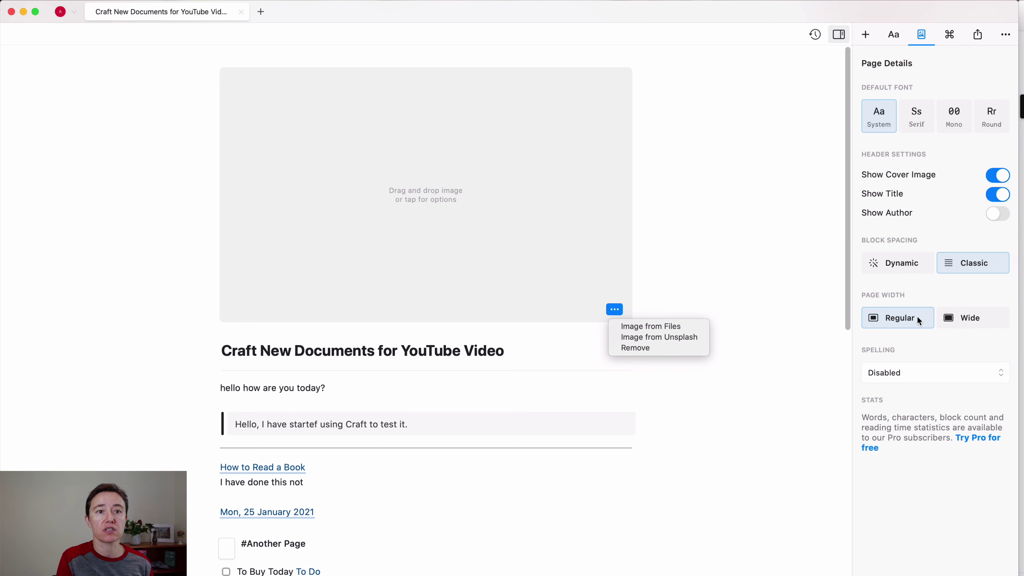
{"action": "left_click", "coordinate": [958, 320]}
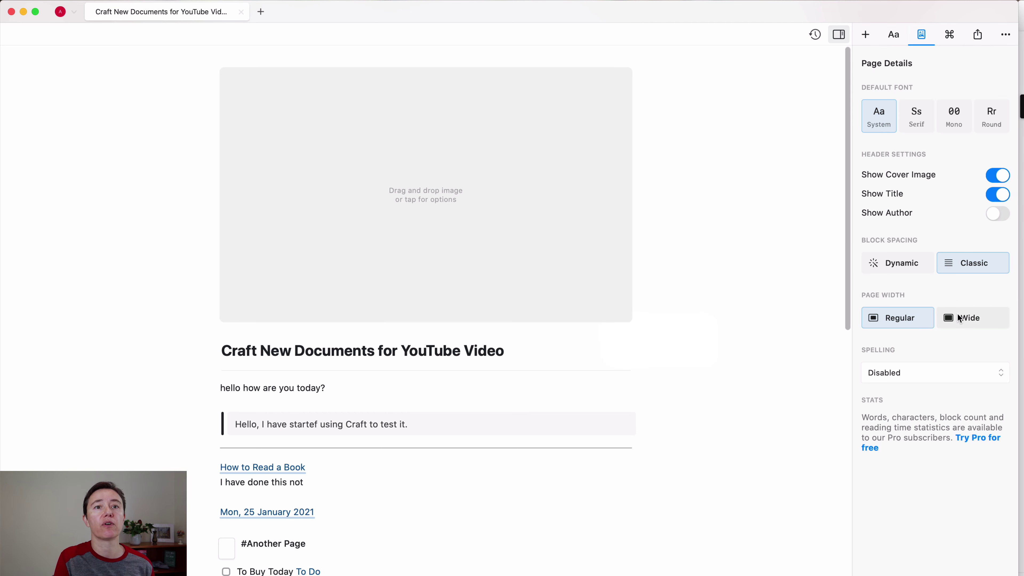
Switch Page Width to Wide then back to Regular, then bring up Actions and the Share options.
{"action": "left_click", "coordinate": [958, 319]}
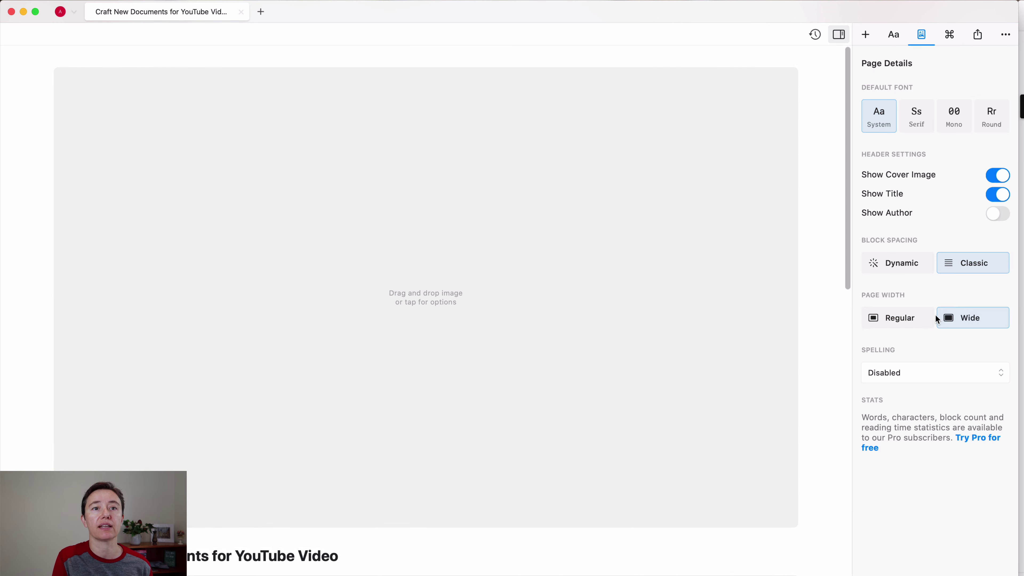
{"action": "left_click", "coordinate": [914, 320]}
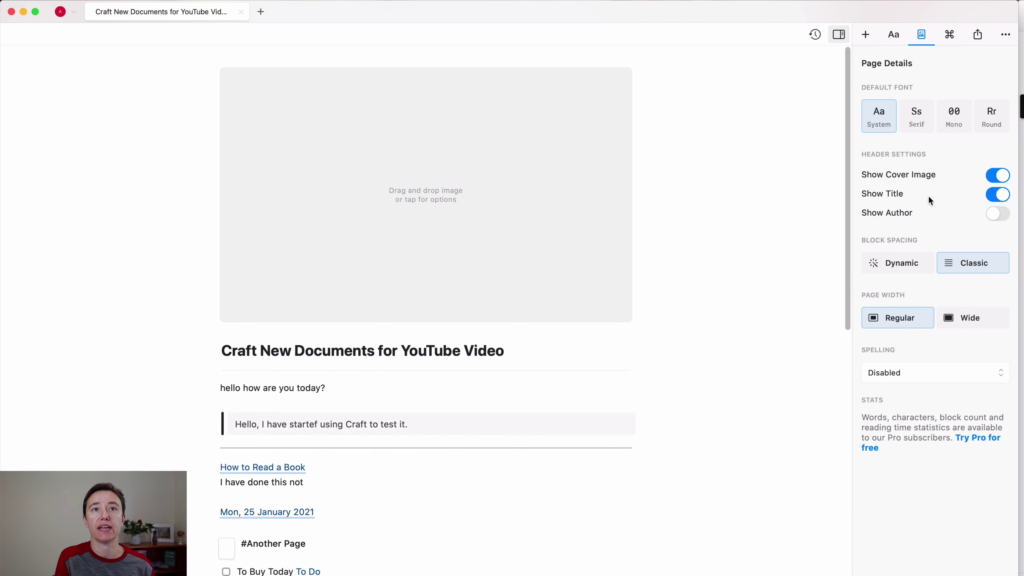
{"action": "left_click", "coordinate": [943, 34]}
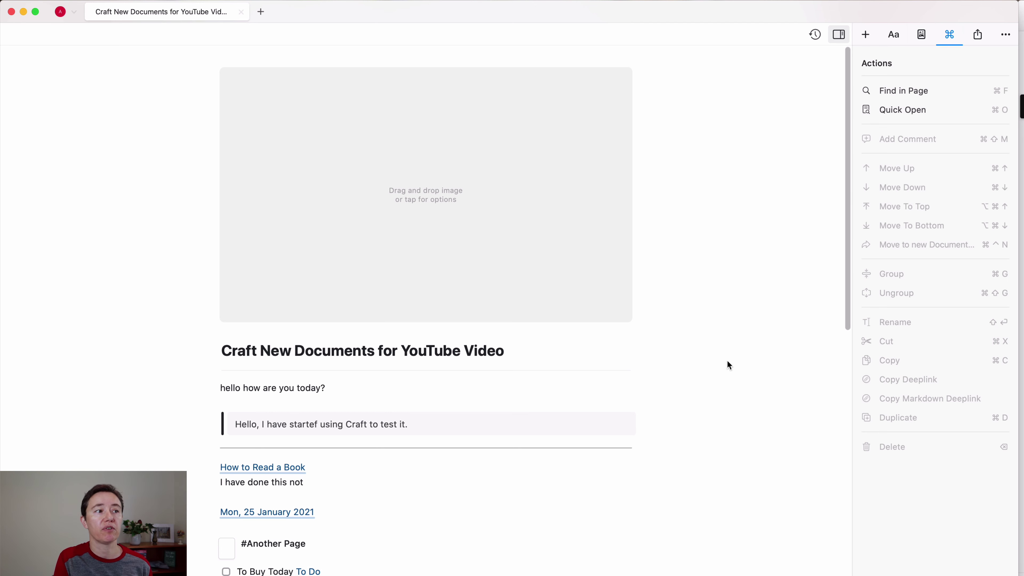
{"action": "left_click", "coordinate": [558, 477]}
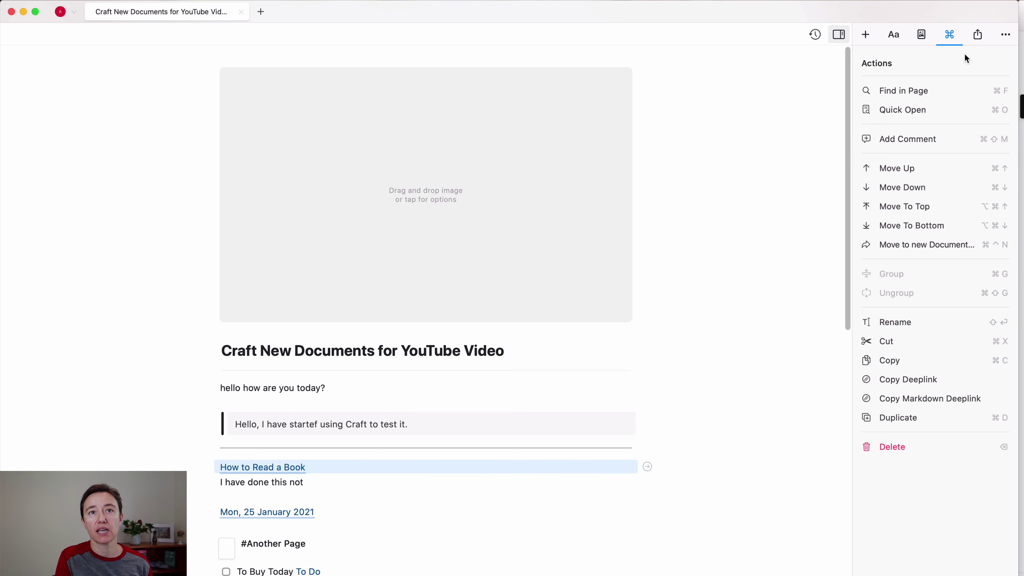
{"action": "left_click", "coordinate": [987, 35]}
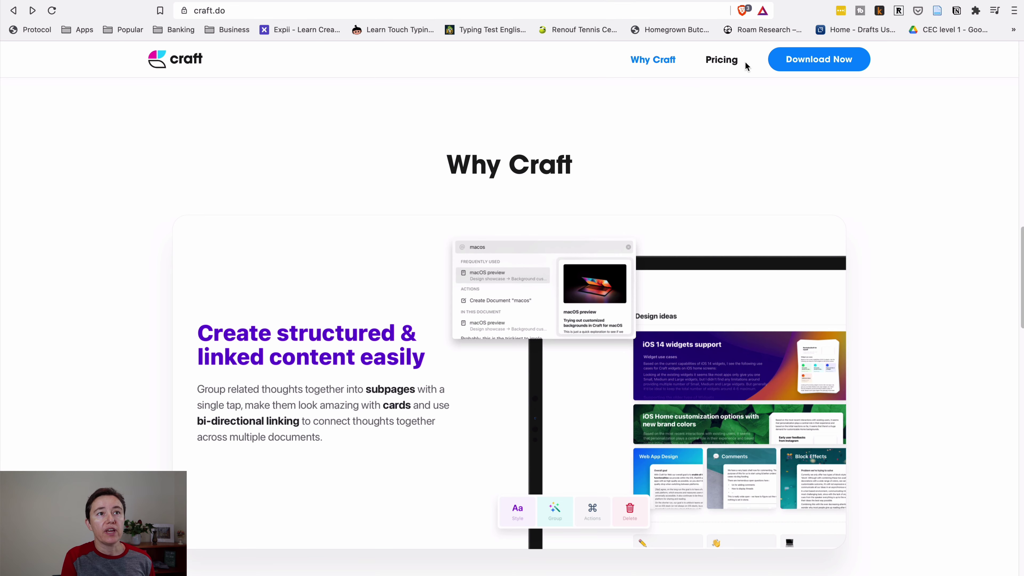
Open the craft.do Pricing page and scroll to the Comparing Plans table (1 GB vs 10 GB storage).
{"action": "left_click", "coordinate": [721, 60]}
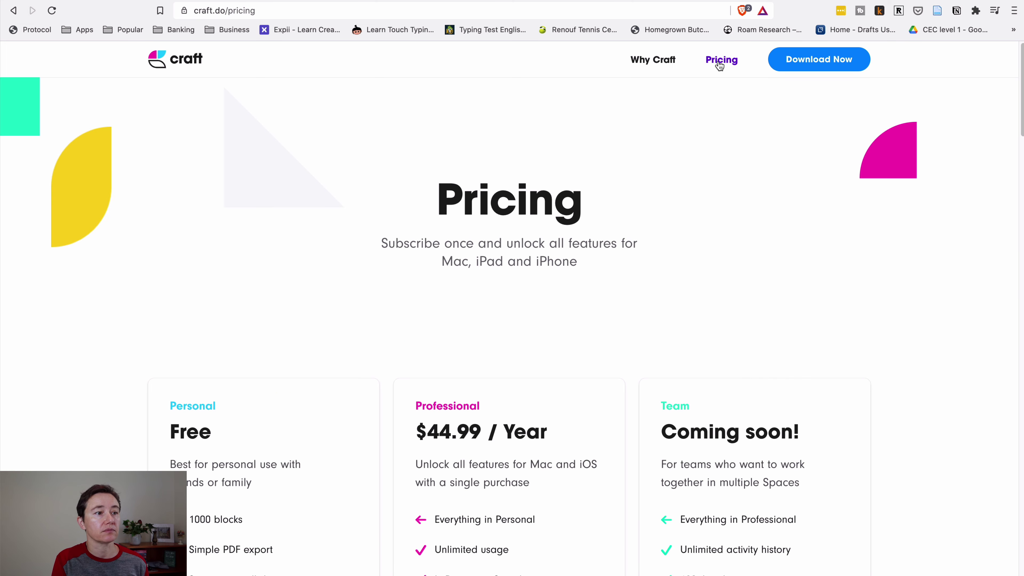
{"action": "scroll", "coordinate": [629, 210], "scroll_direction": "down", "scroll_amount": 6}
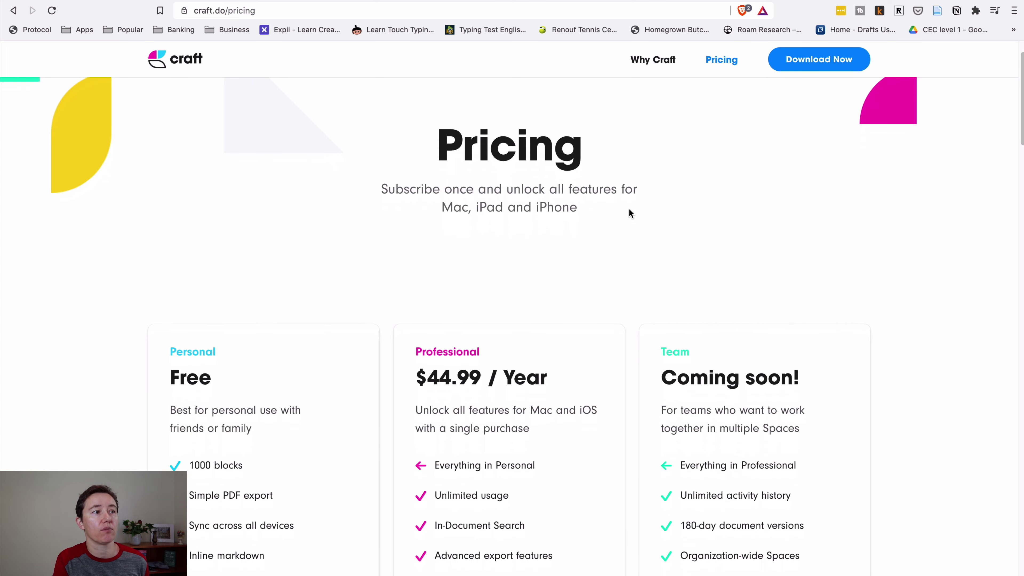
{"action": "scroll", "coordinate": [630, 213], "scroll_direction": "down", "scroll_amount": 4}
{"action": "scroll", "coordinate": [630, 212], "scroll_direction": "up", "scroll_amount": 4}
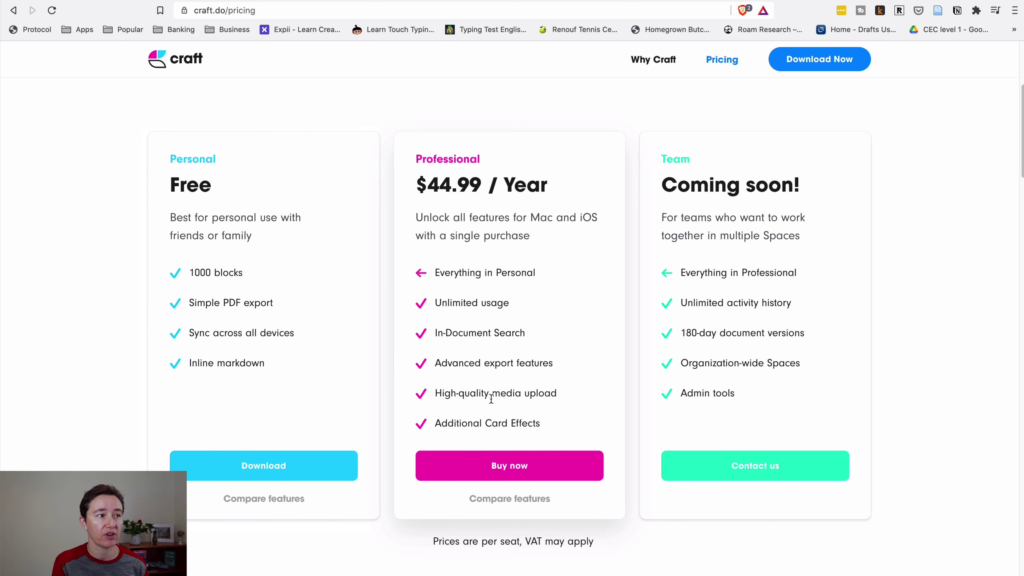
{"action": "scroll", "coordinate": [474, 377], "scroll_direction": "down", "scroll_amount": 1}
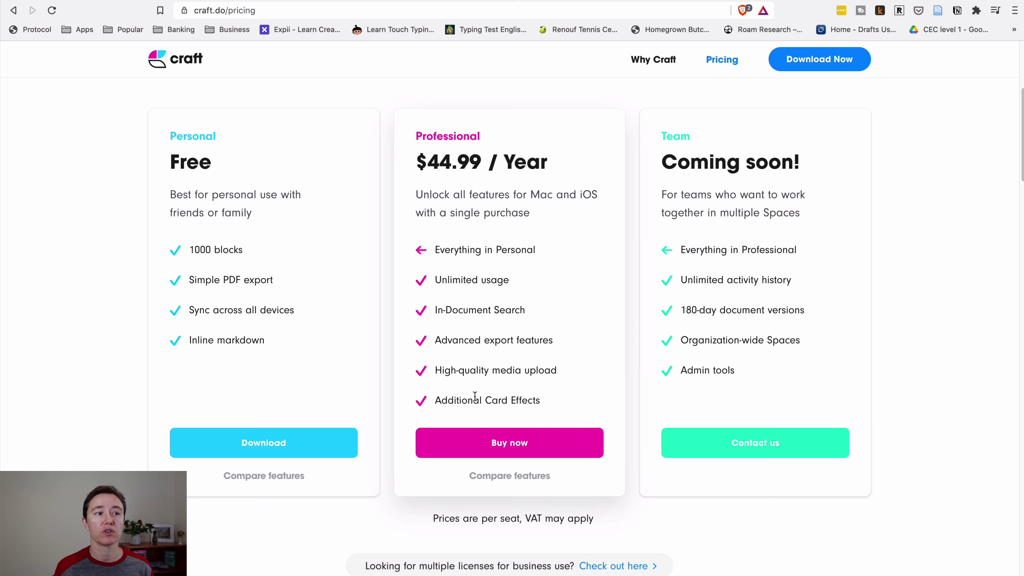
{"action": "scroll", "coordinate": [537, 411], "scroll_direction": "down", "scroll_amount": 10}
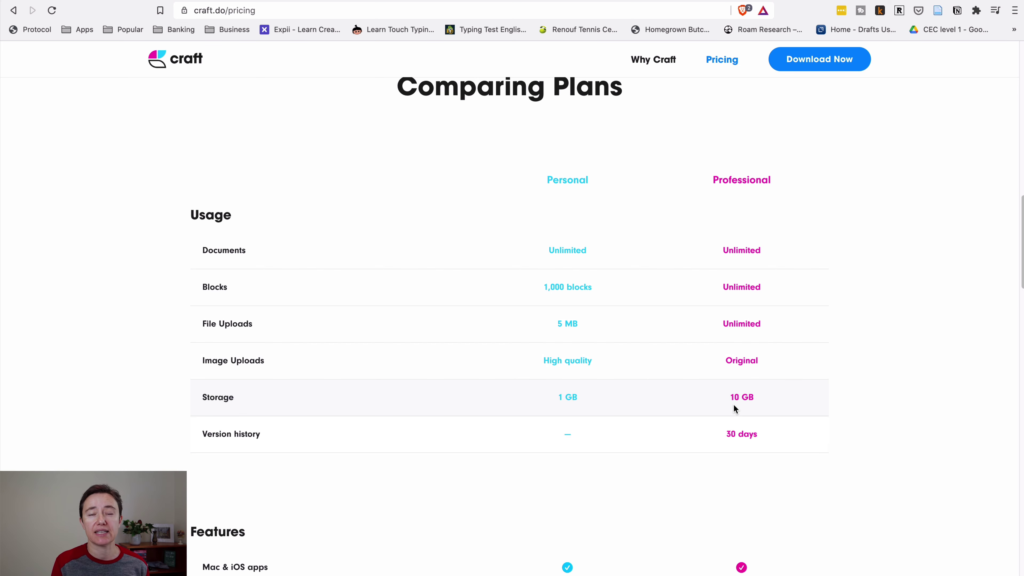
Scroll the plan comparison past the Usage rows down to the Features section.
{"action": "scroll", "coordinate": [733, 407], "scroll_direction": "down", "scroll_amount": 2}
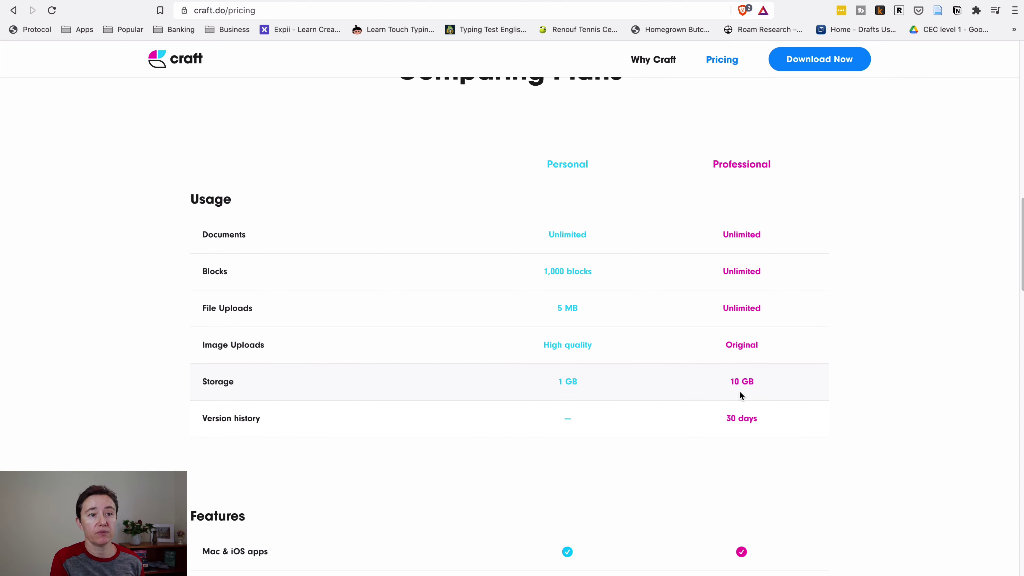
{"action": "scroll", "coordinate": [740, 390], "scroll_direction": "down", "scroll_amount": 2}
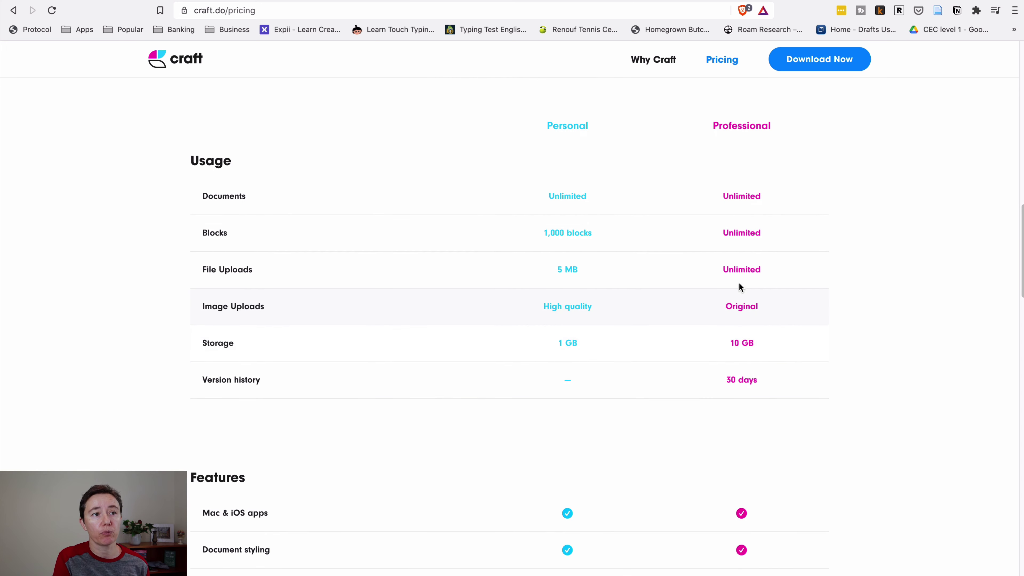
{"action": "scroll", "coordinate": [633, 404], "scroll_direction": "down", "scroll_amount": 9}
{"action": "scroll", "coordinate": [633, 406], "scroll_direction": "down", "scroll_amount": 7}
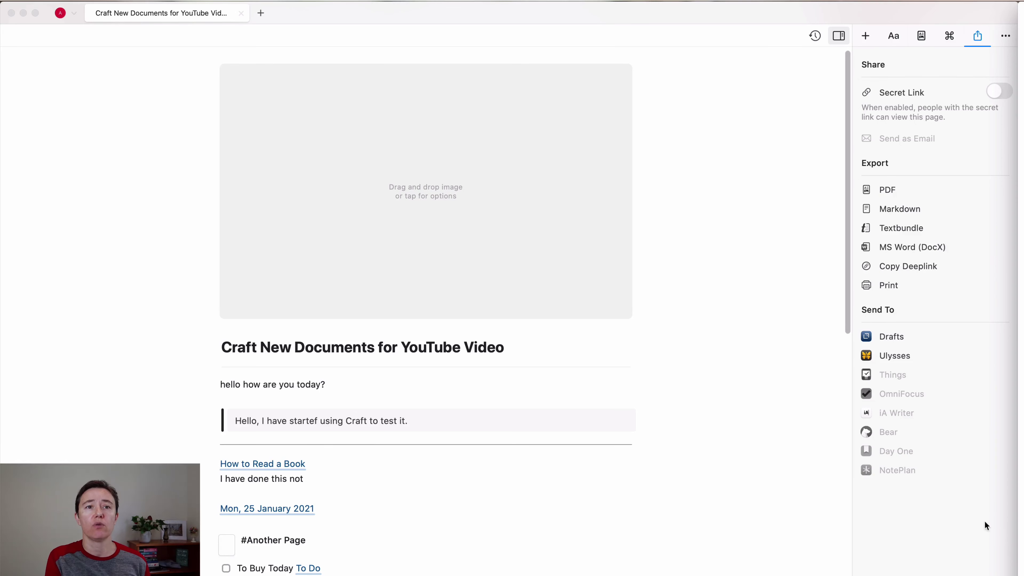
Close the 'Craft New Documents for YouTube Video' document to return to the All Documents overview.
{"action": "left_click", "coordinate": [689, 445]}
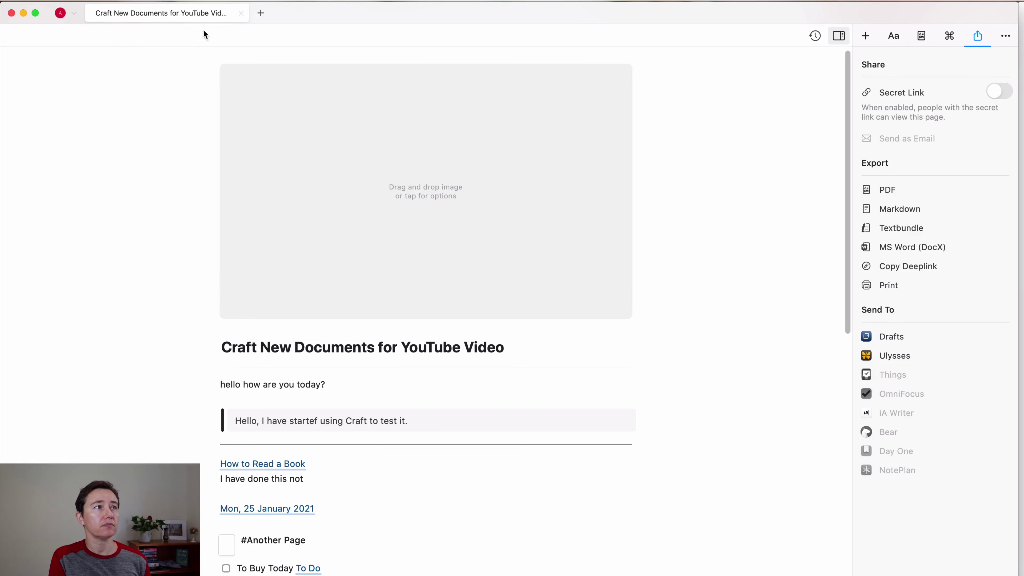
{"action": "left_click", "coordinate": [241, 12]}
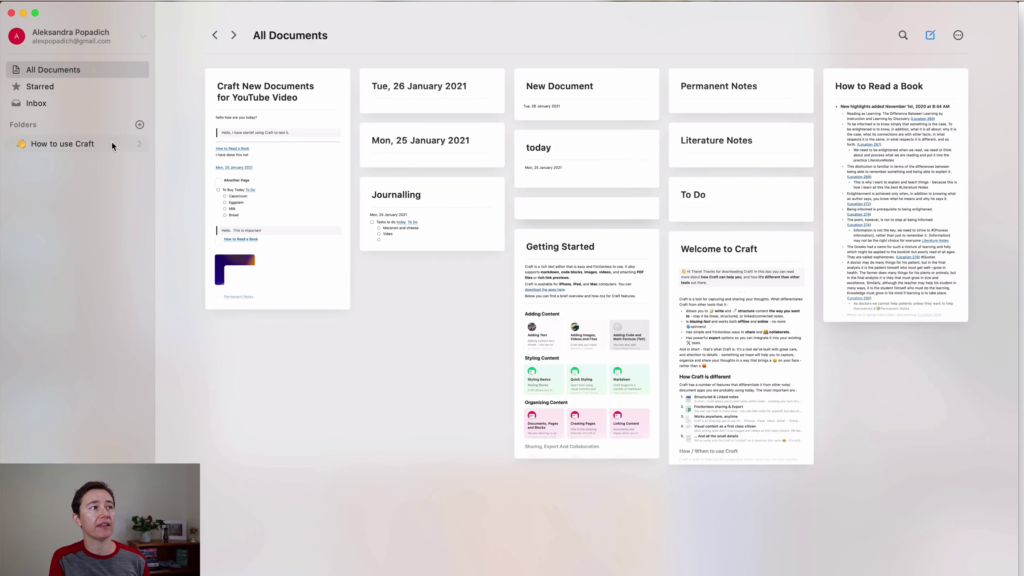